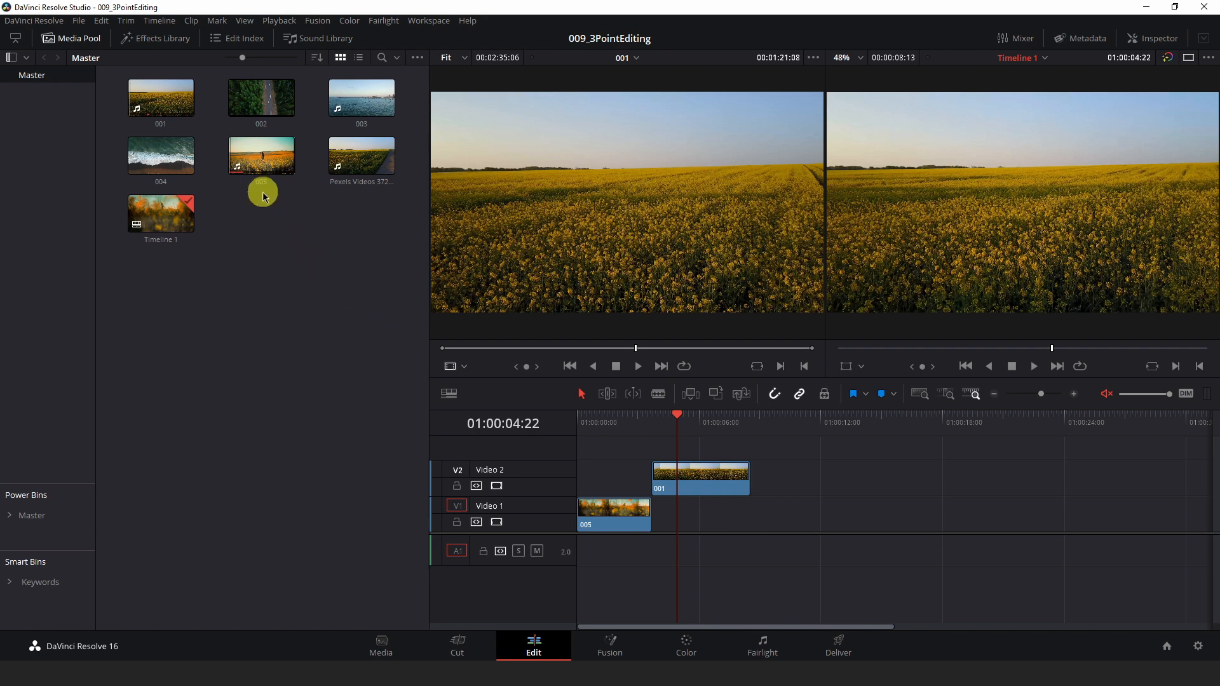
Step: Open clip 002 in the source viewer and mark in and out points on it
click(252, 99)
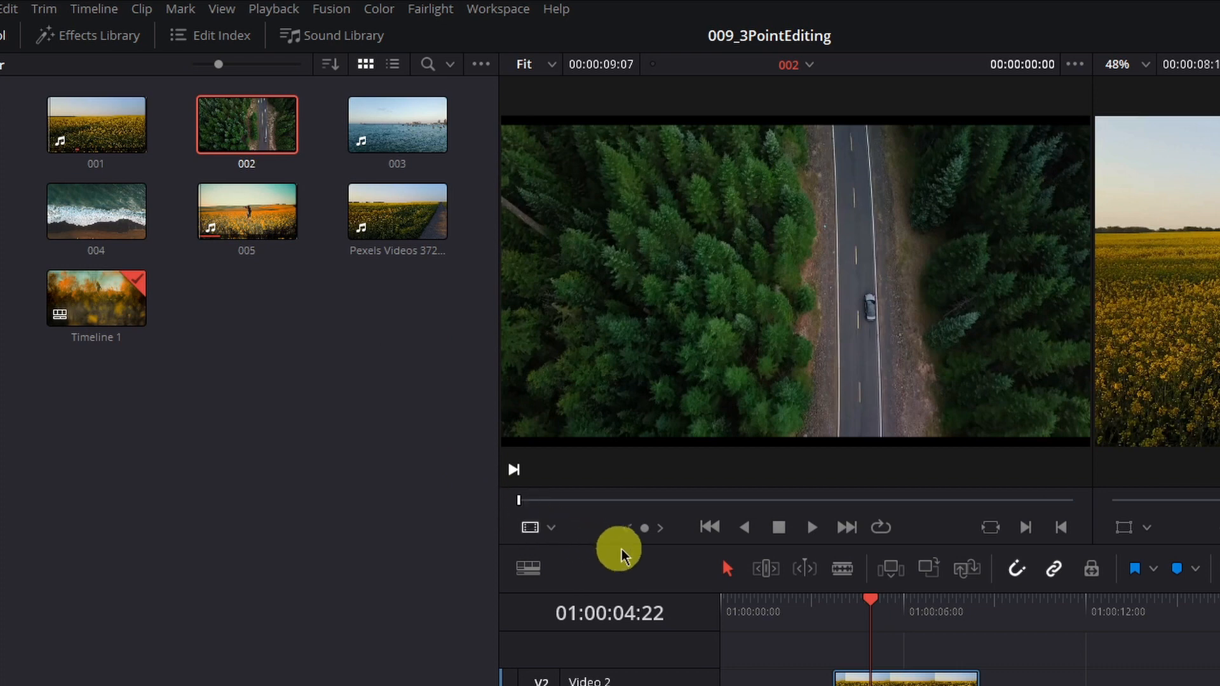
click(672, 500)
drag(675, 500, 645, 502)
key(i)
drag(711, 502, 864, 499)
key(o)
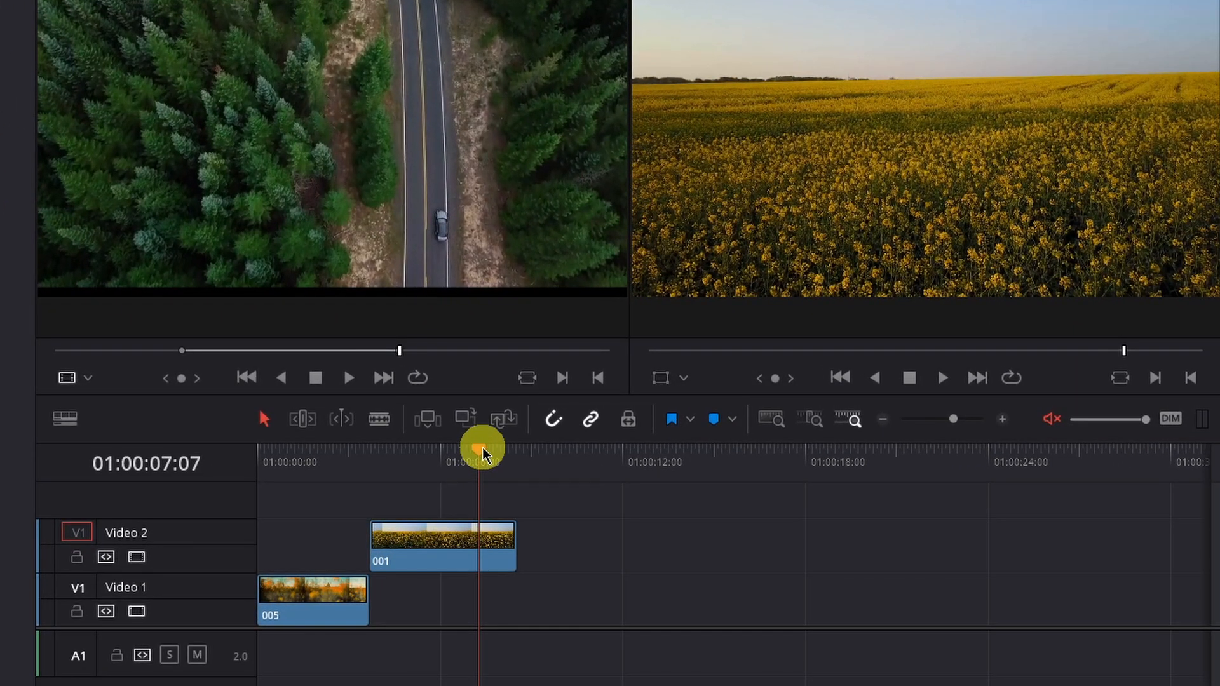
Step: Patch the source destination to Video 2 and insert the marked clip 002 range at the playhead
mouse_move(482, 453)
mouse_down()
mouse_move(505, 453)
mouse_move(475, 452)
mouse_up()
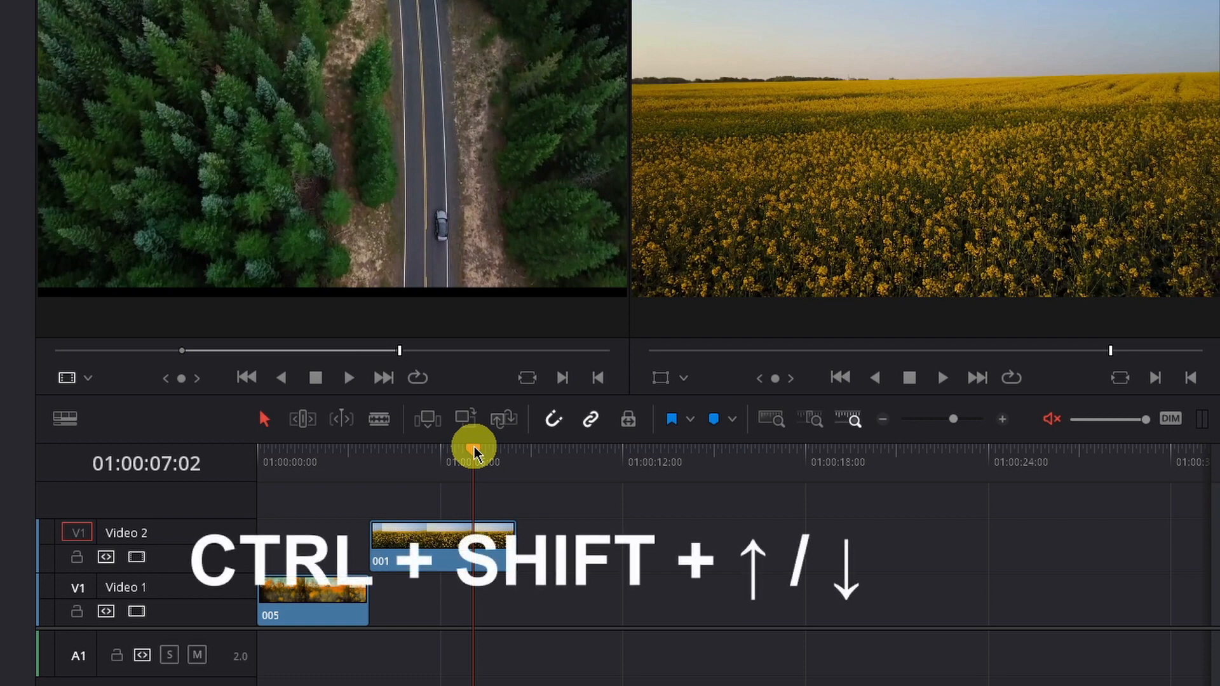
key(ctrl+shift+Down)
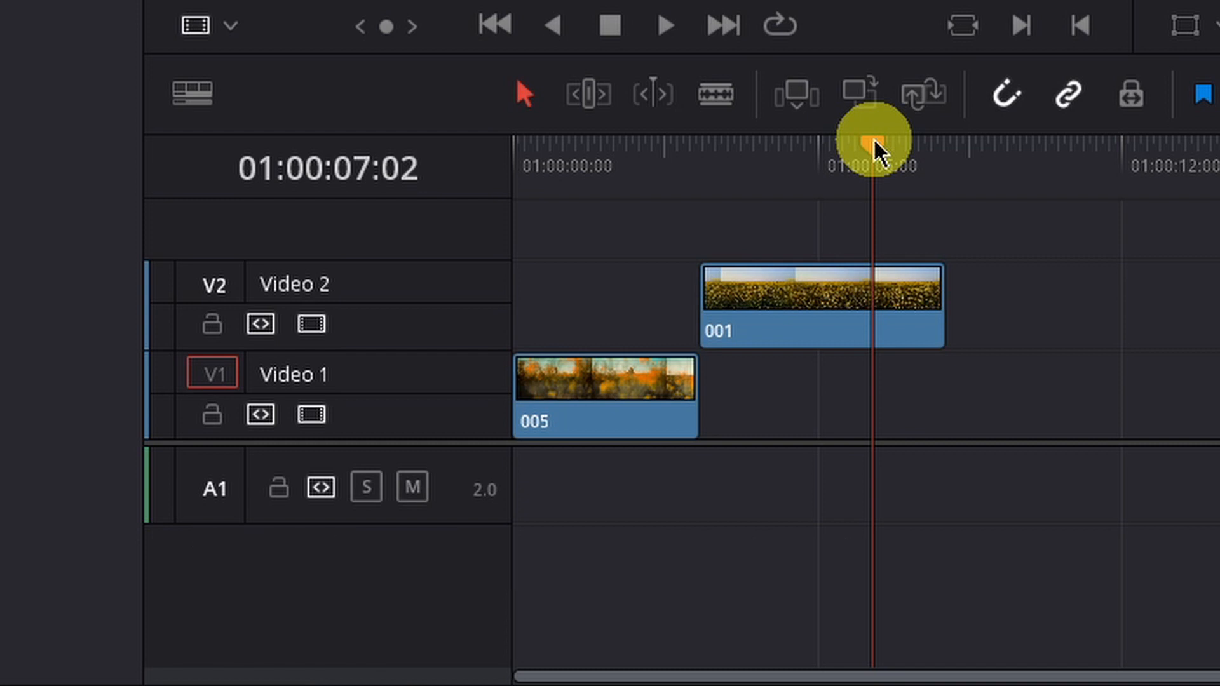
key(ctrl+shift+Up)
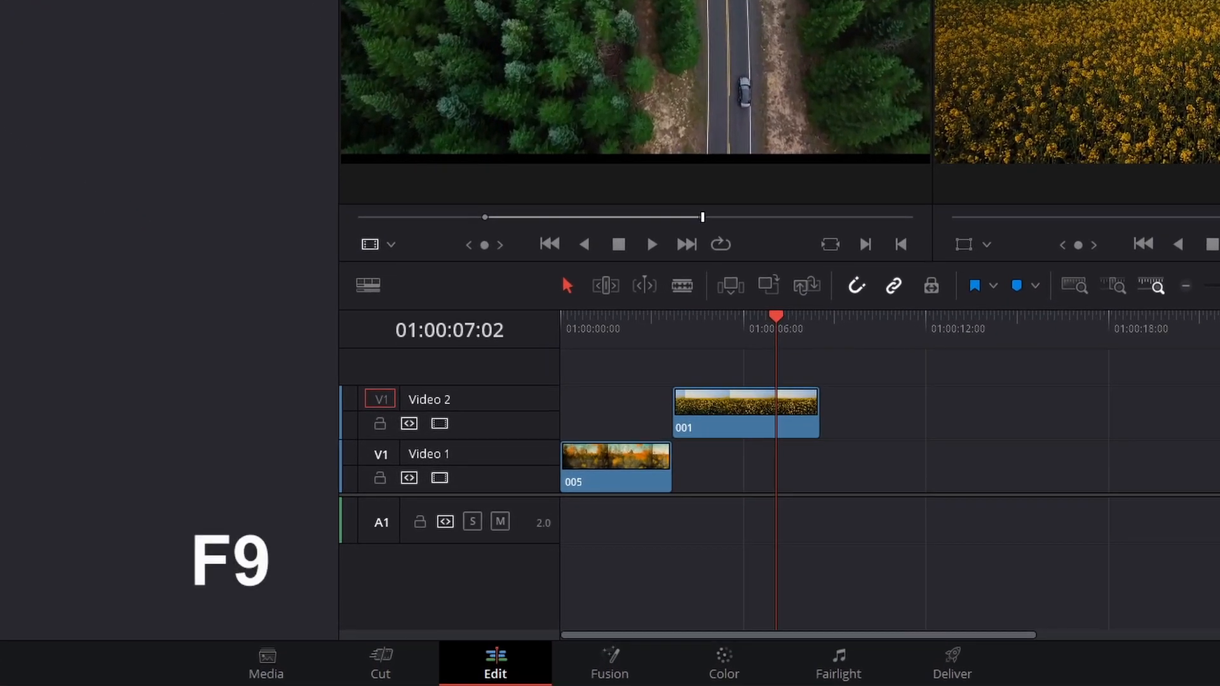
key(F9)
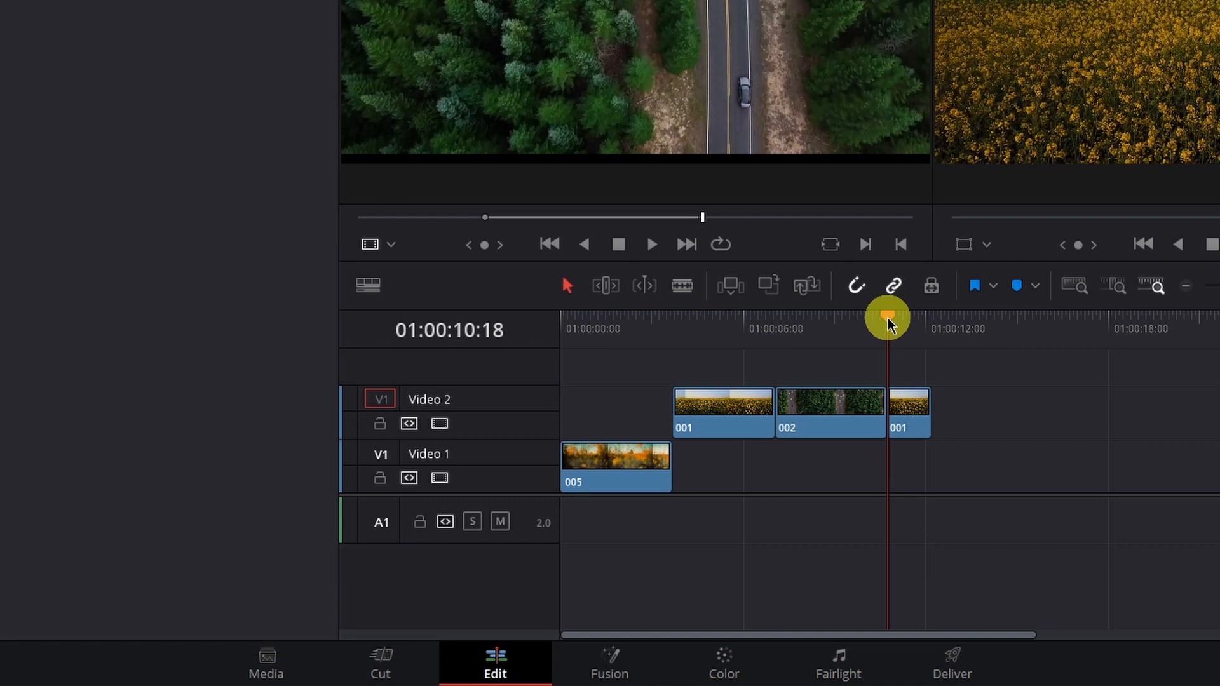
Step: Move the playhead to 01:00:07:22 and drop the source clip onto the timeline viewer as an Overwrite edit
drag(891, 319, 803, 321)
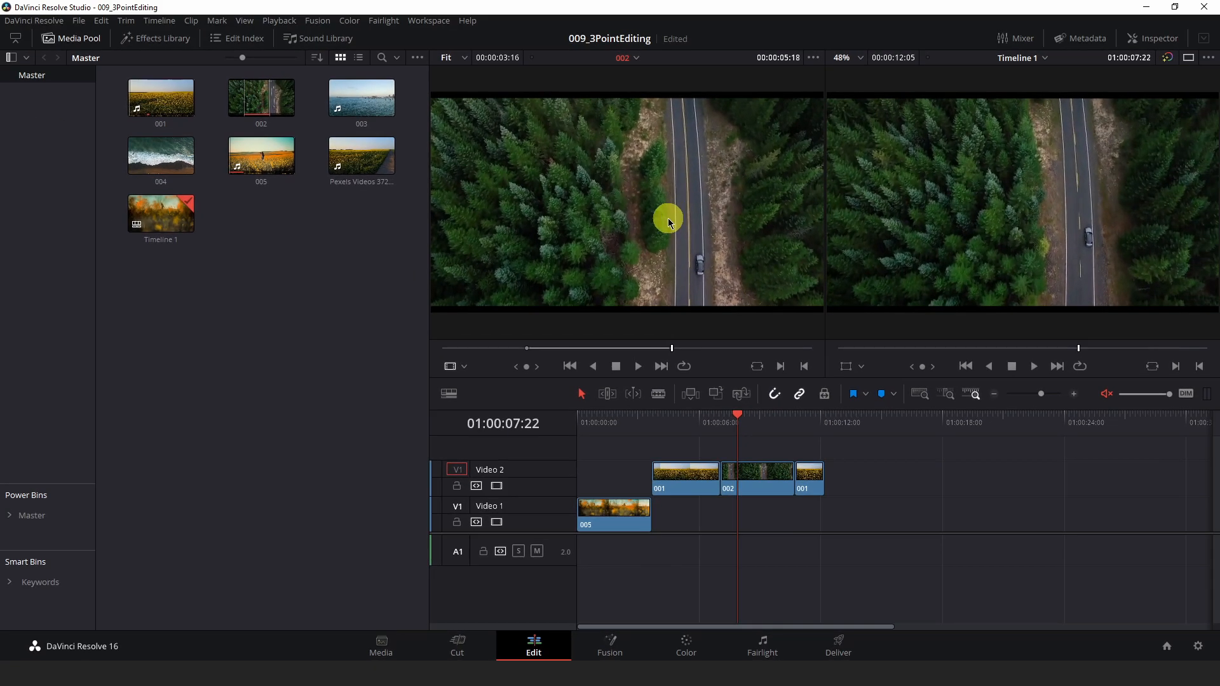
drag(672, 209, 722, 204)
drag(816, 219, 908, 215)
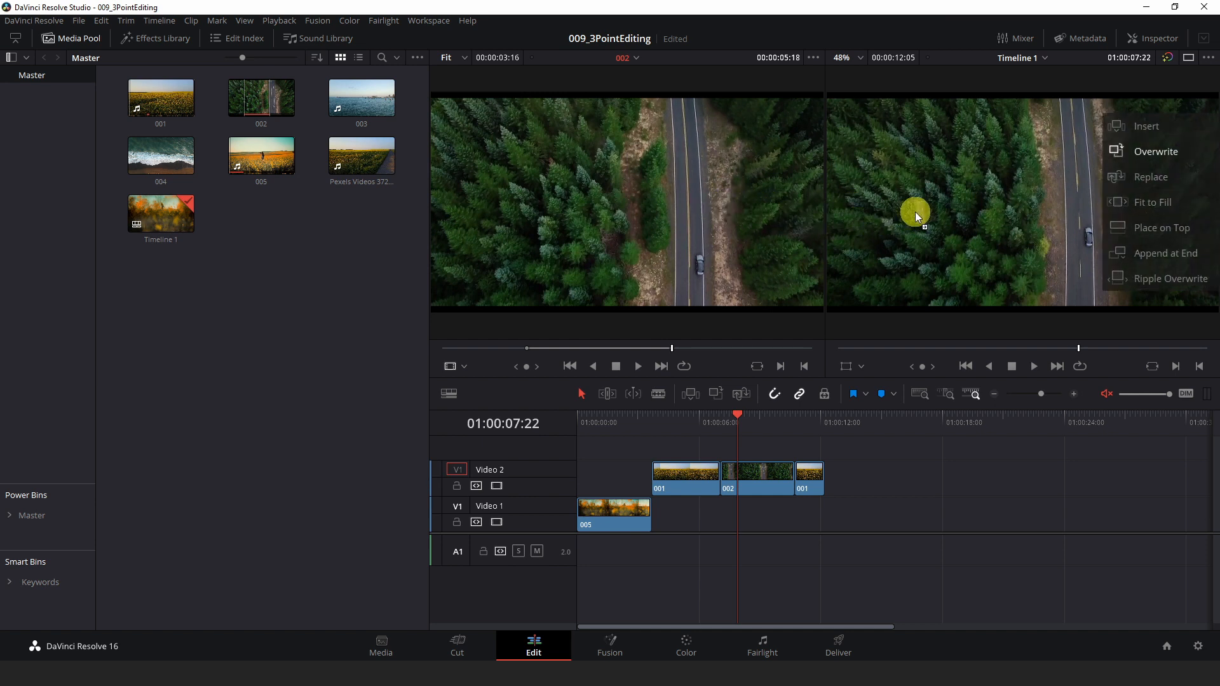
drag(1093, 189, 1033, 133)
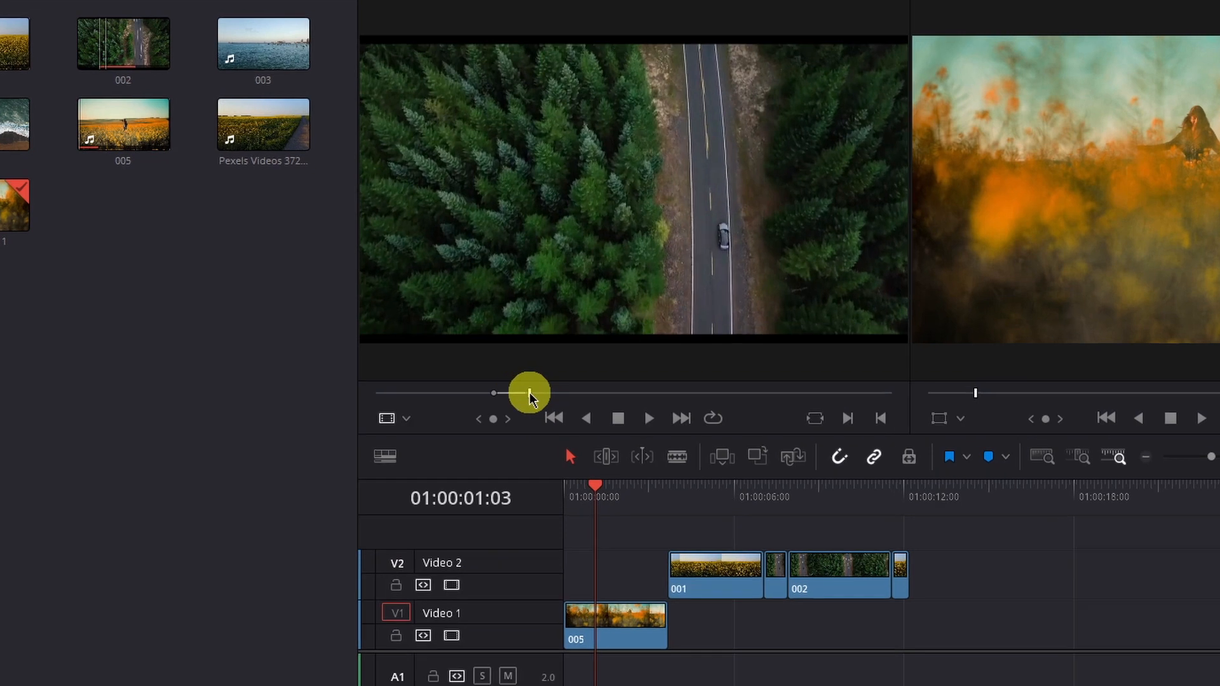
Step: Set a new out point on clip 002 in the source viewer
drag(542, 350, 534, 351)
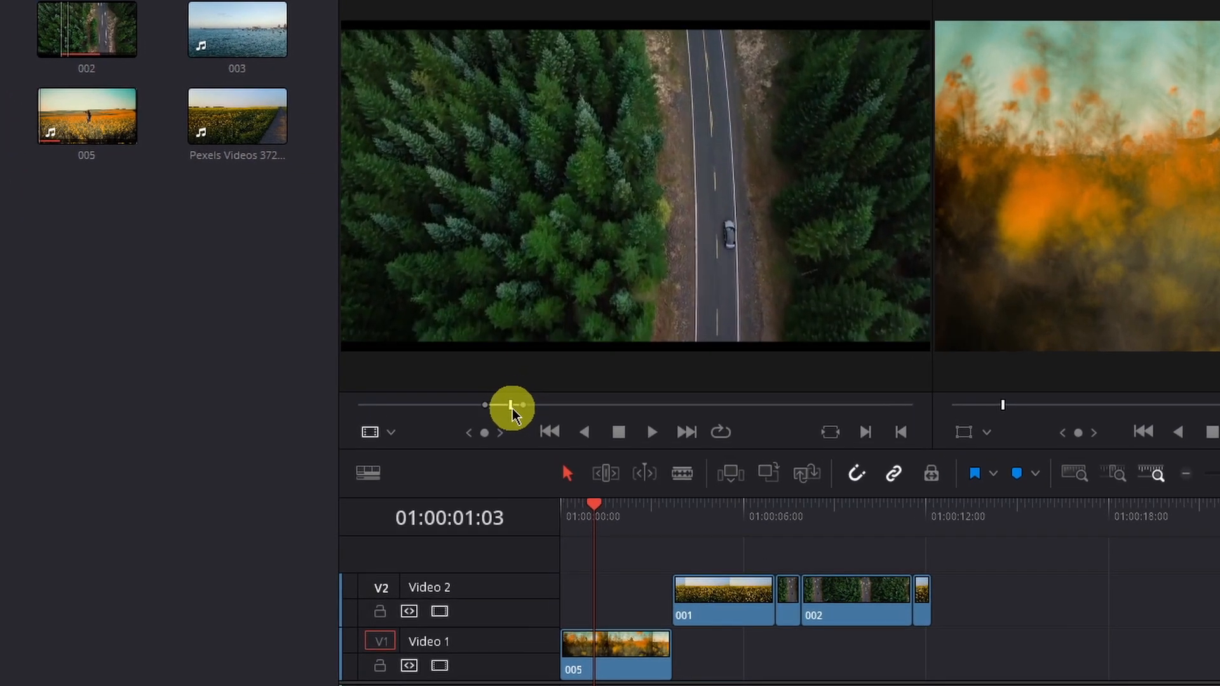
drag(512, 409, 517, 407)
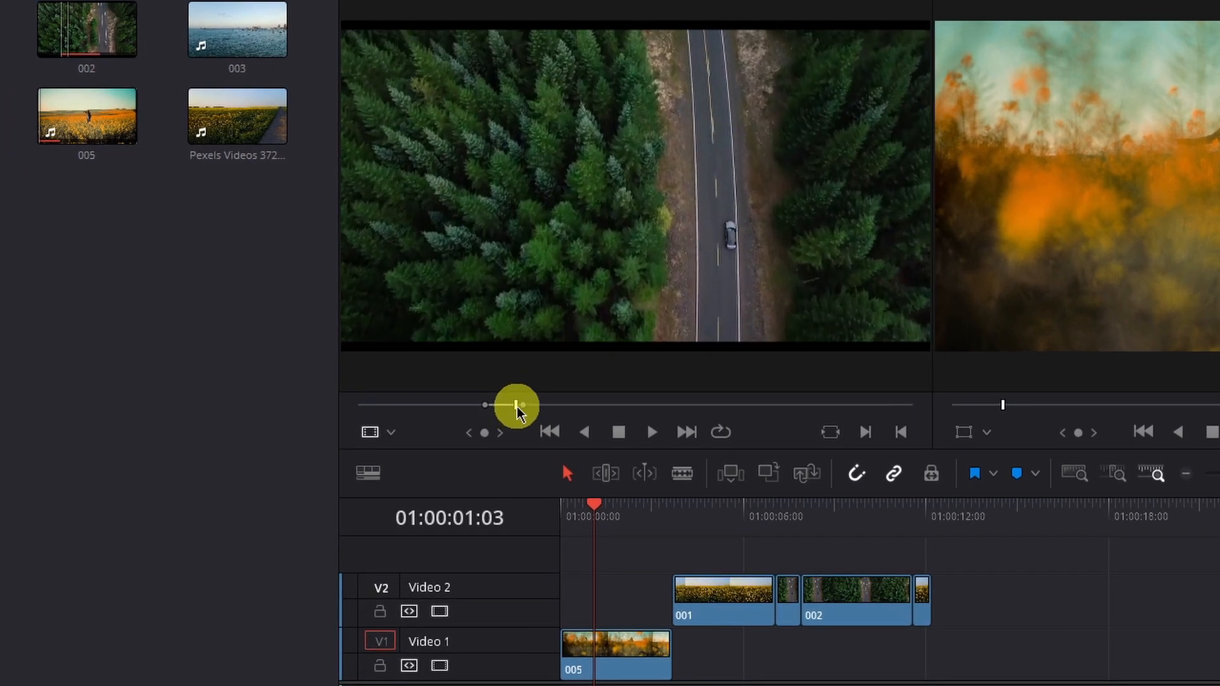
key(o)
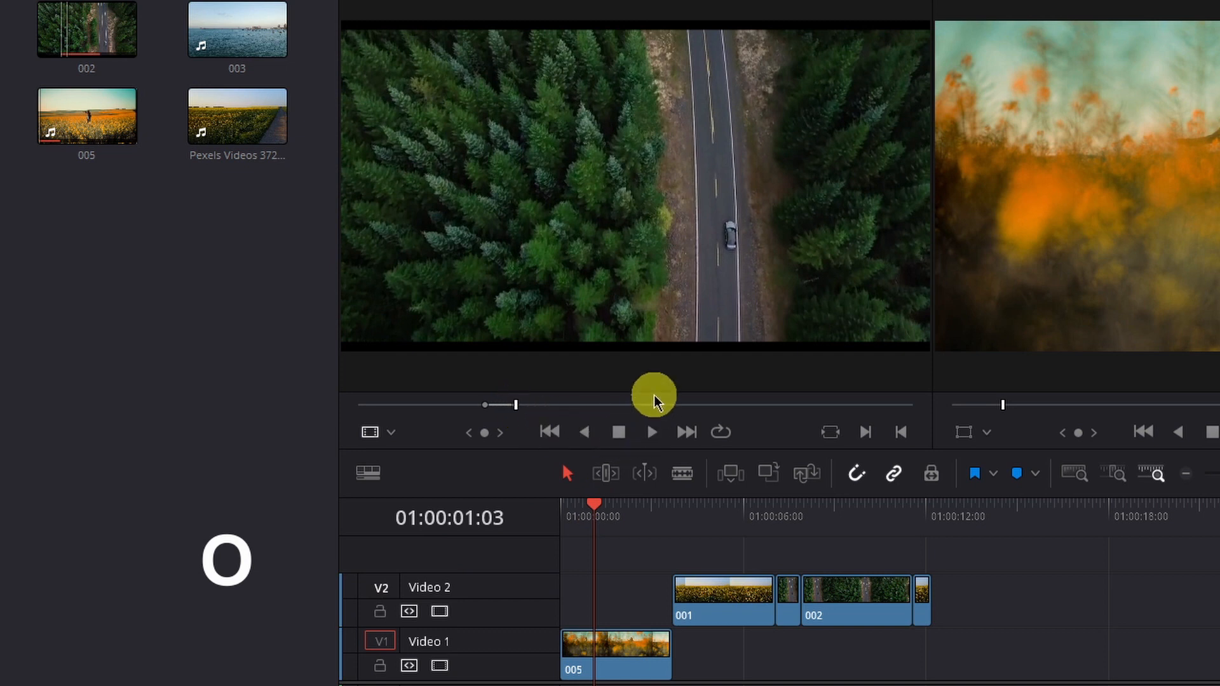
Step: Overwrite the source range at 01:00:04:21 on Video 1, then undo that overwrite
drag(594, 506, 701, 502)
drag(700, 502, 708, 508)
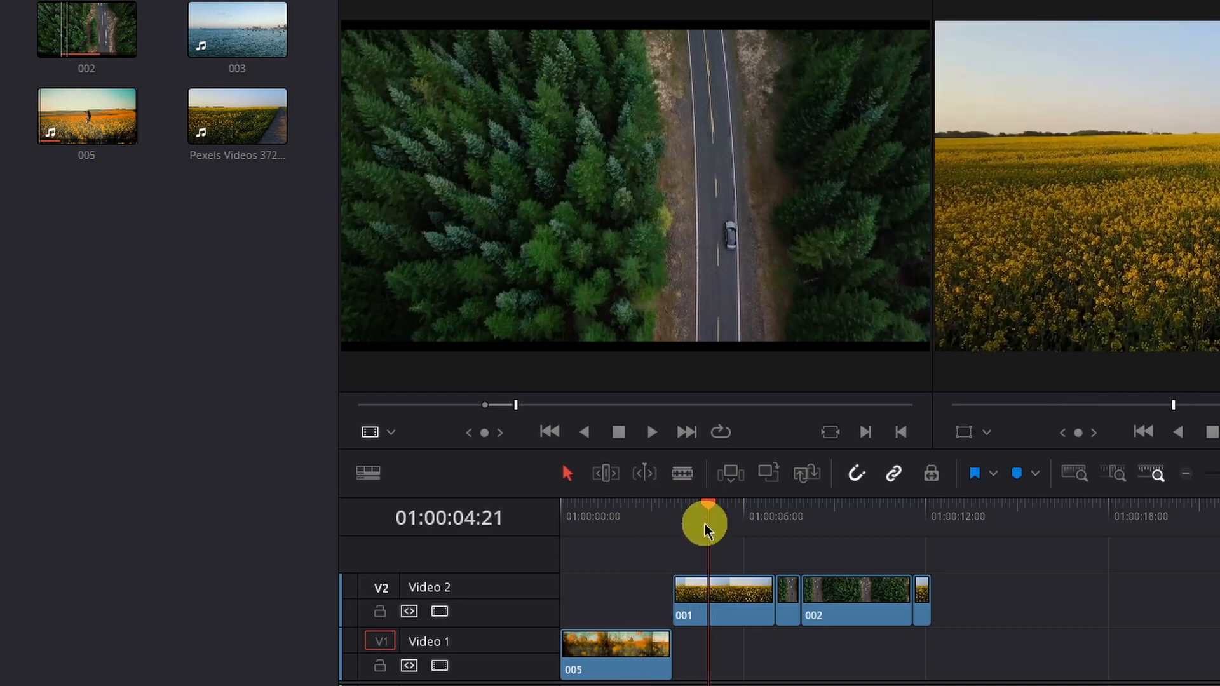
key(F10)
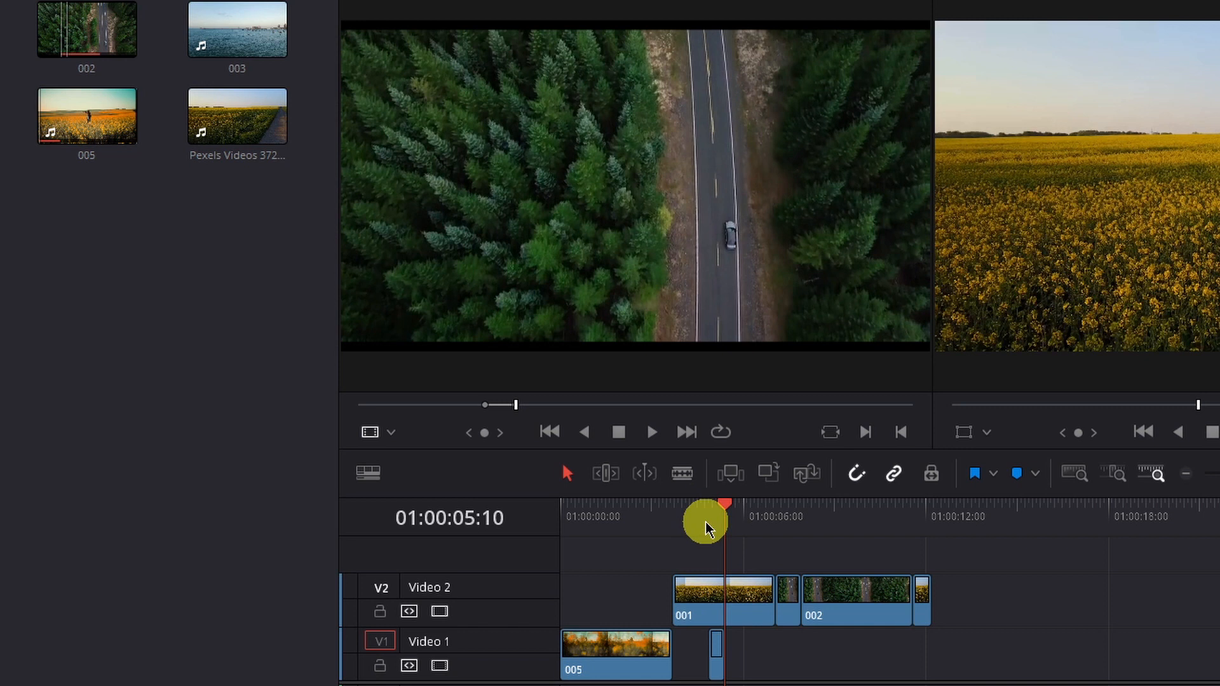
key(ctrl+z)
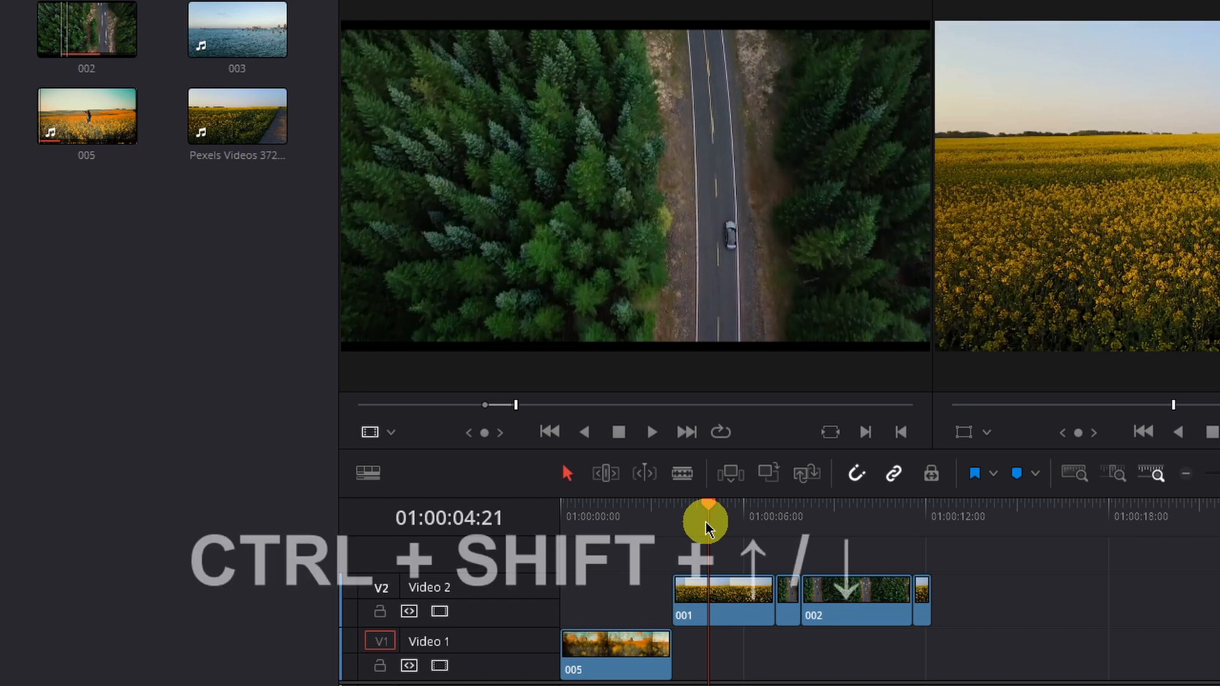
Step: Move the source destination up to Video 2 and overwrite the source range at the playhead
key(ctrl+shift+Up)
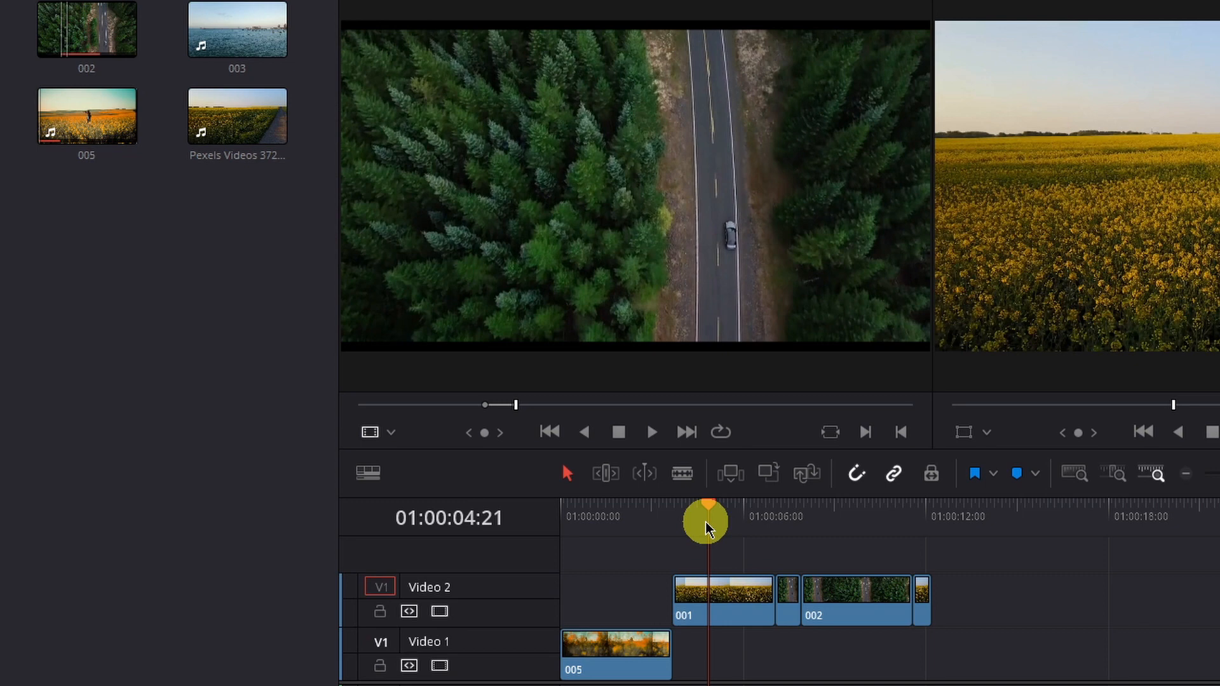
key(F10)
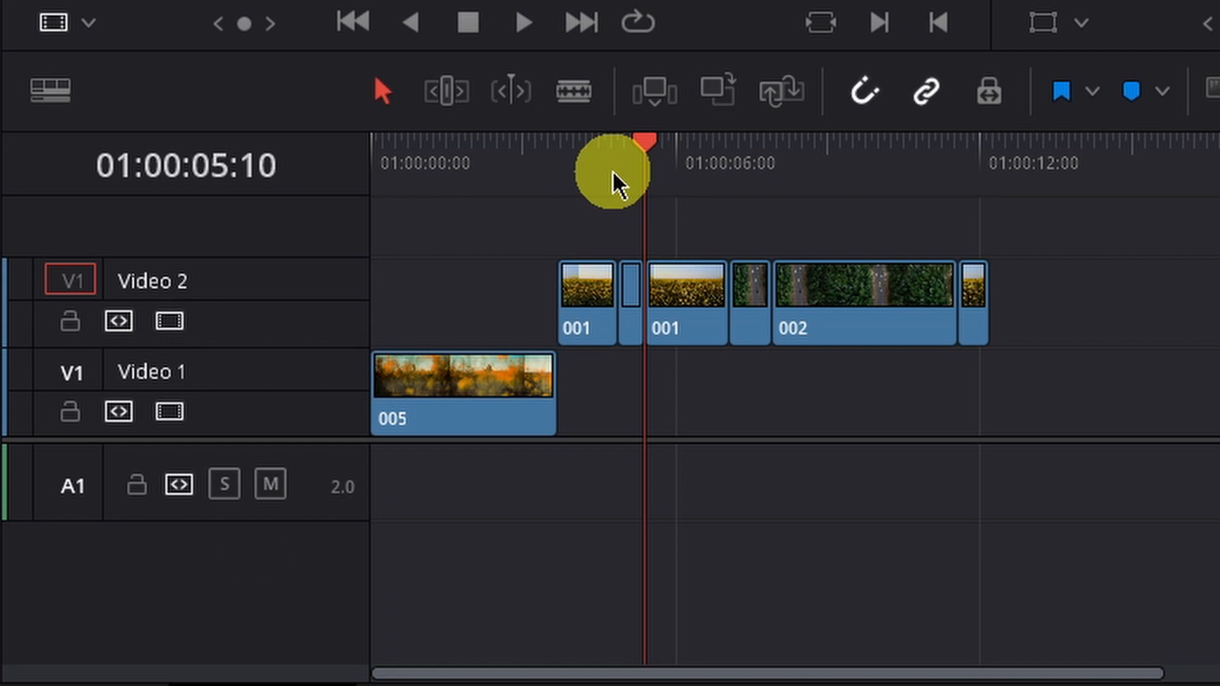
Step: Zoom into the timeline and play back the edited section on Video 2
scroll(664, 267, up, 4)
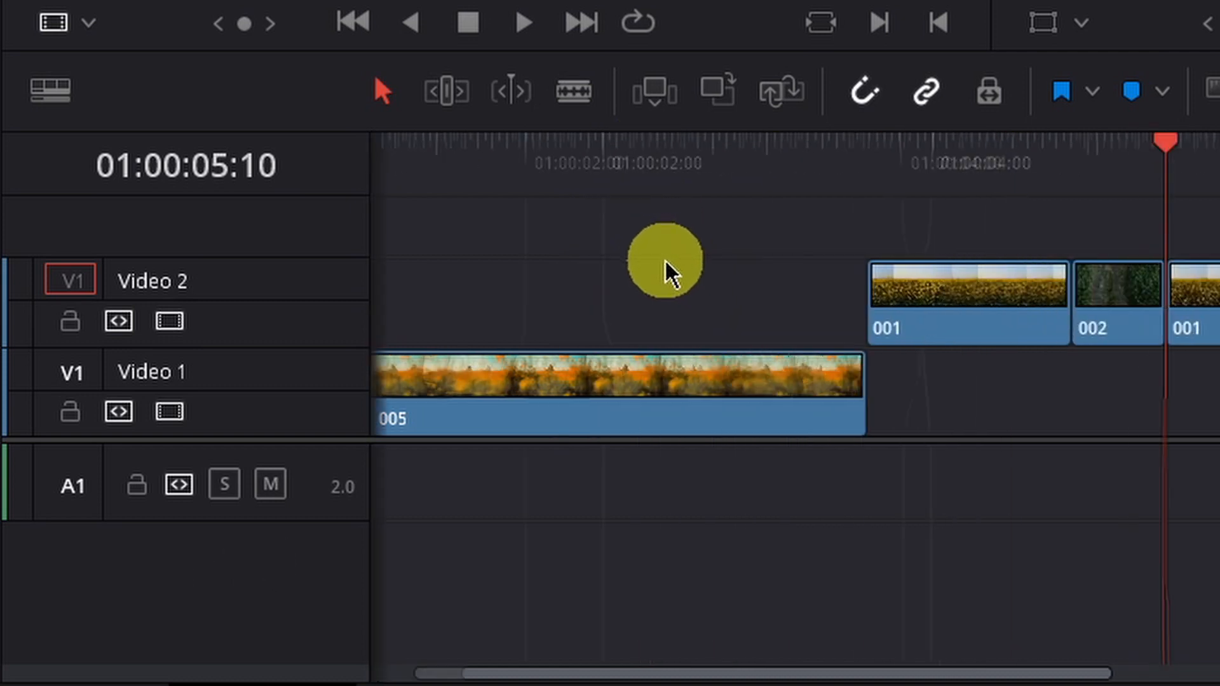
drag(1138, 155, 1000, 159)
key(space)
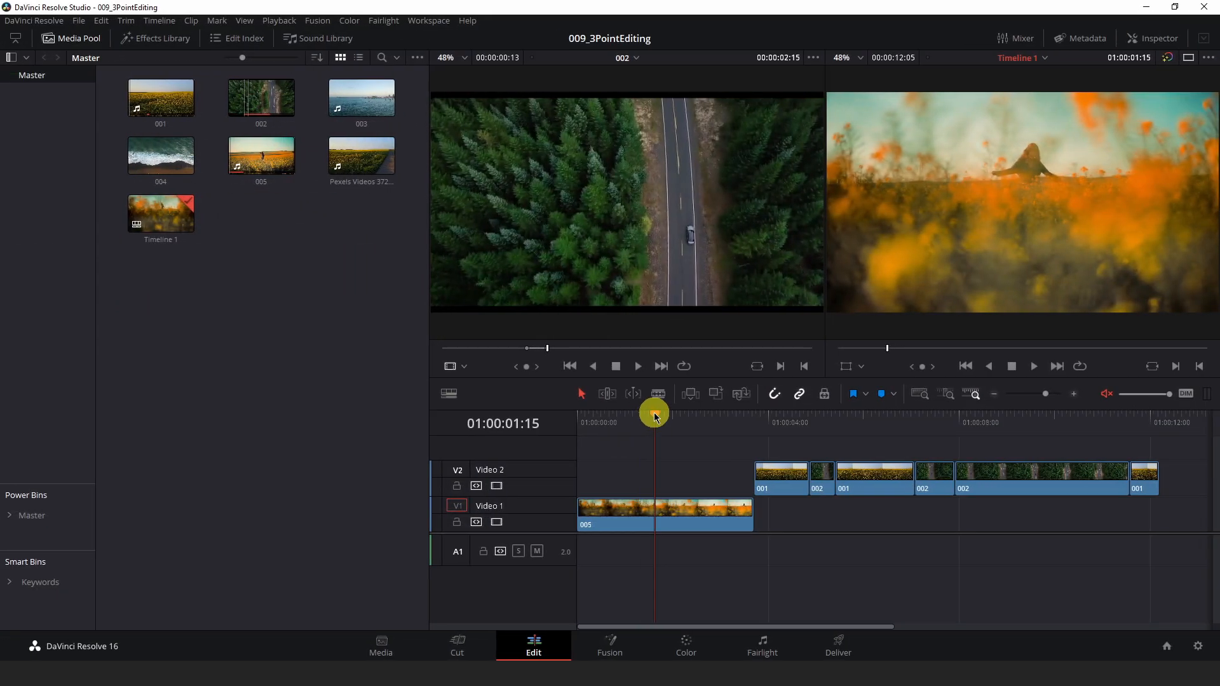
Step: Select clip 005 on Video 1 and ripple overwrite it with the marked source range
drag(654, 413, 643, 447)
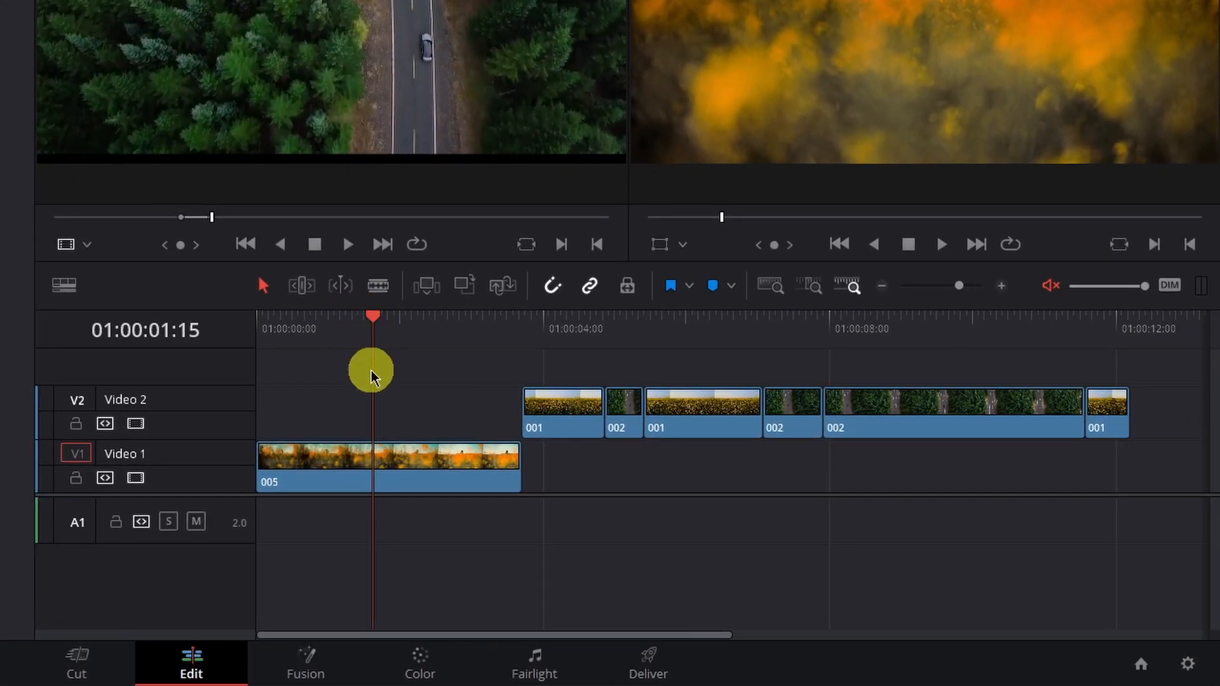
click(428, 452)
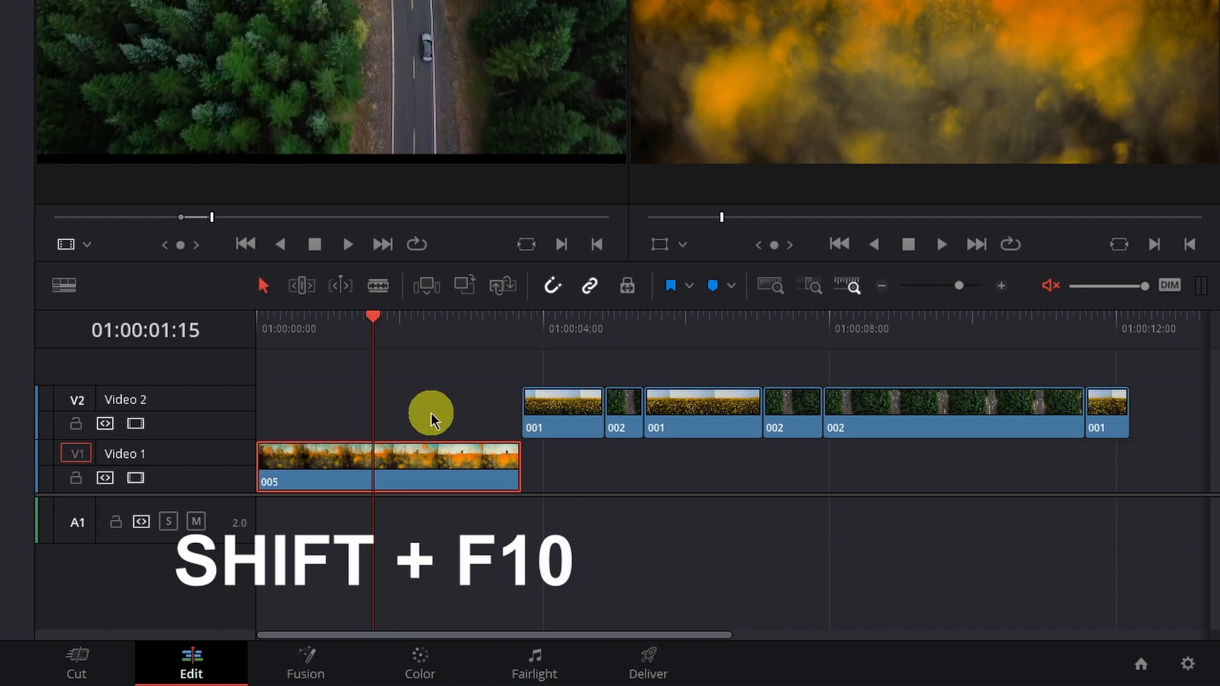
key(shift+F10)
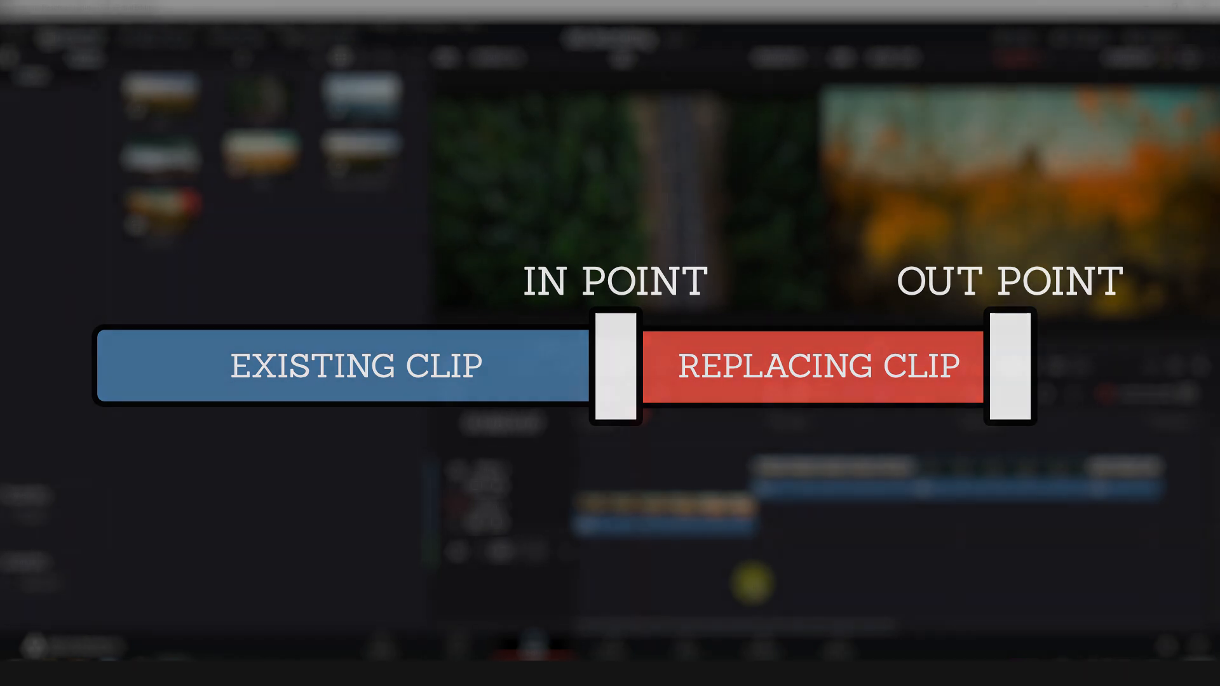
key(F11)
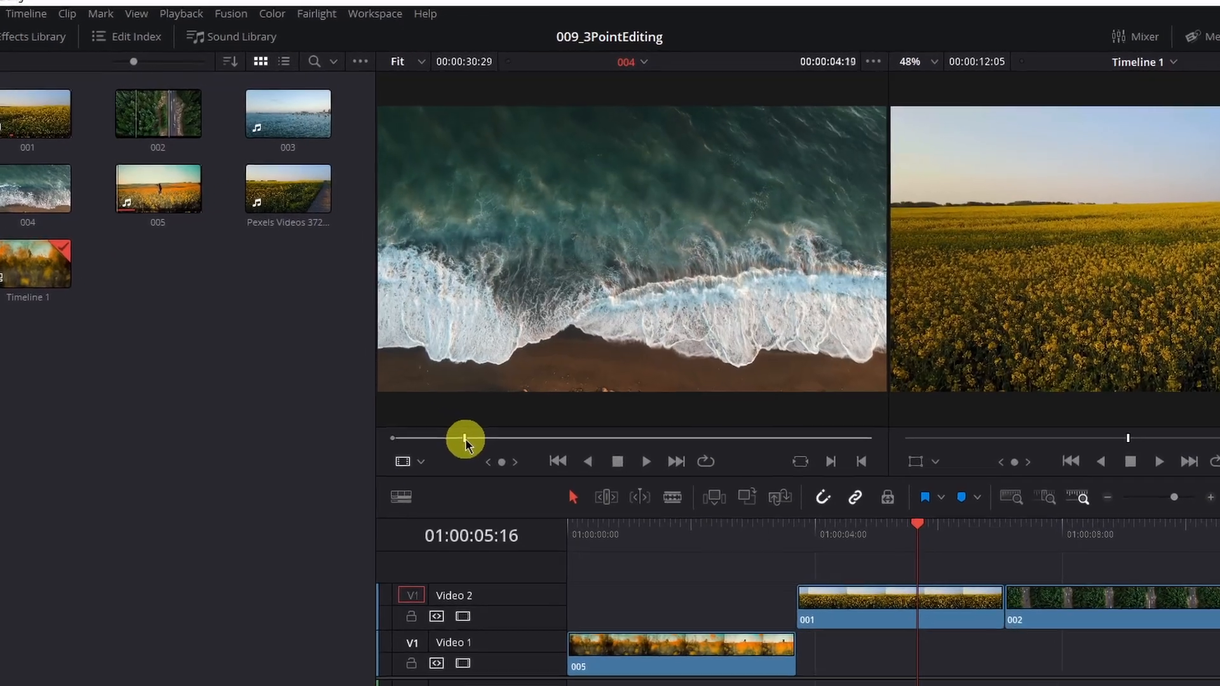
Step: Mark an in point partway through clip 004 in the source viewer
click(541, 348)
drag(507, 503, 692, 502)
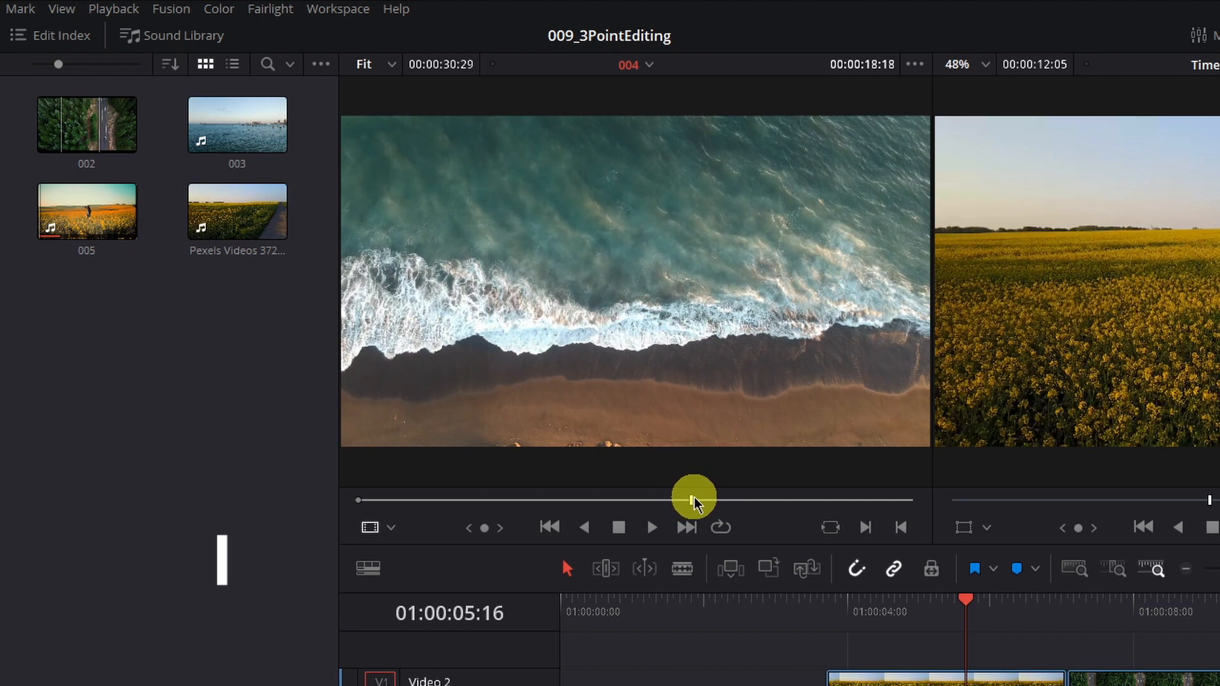
key(i)
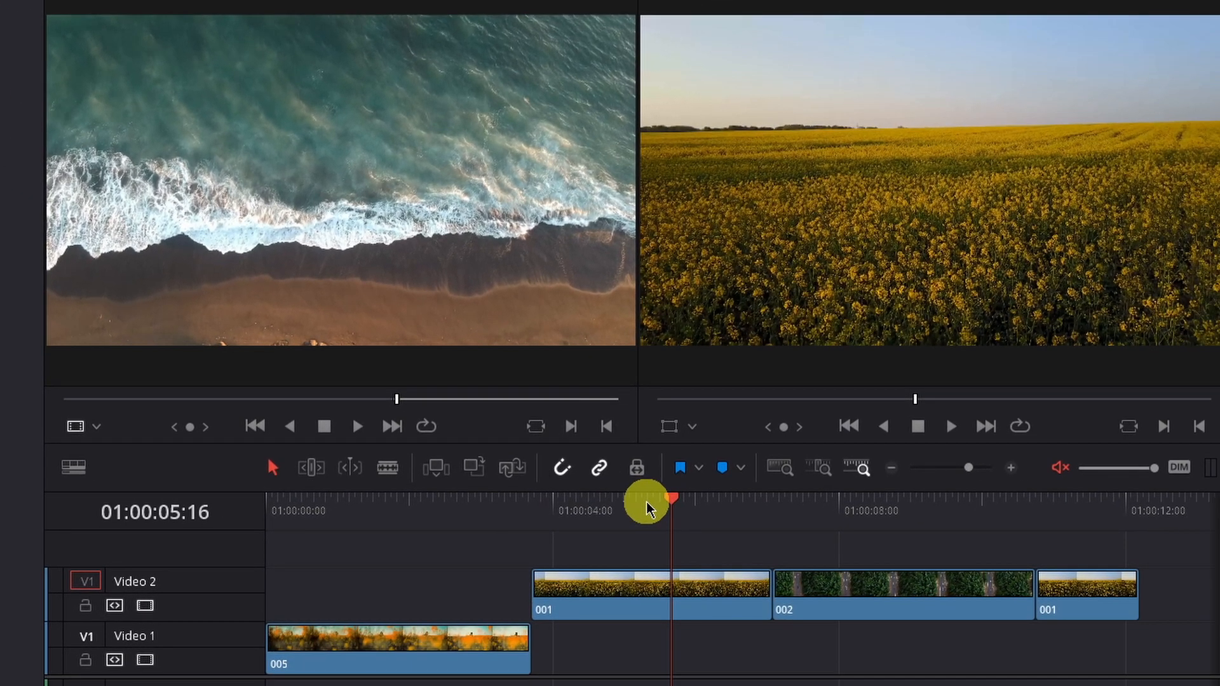
Step: Select the first 001 clip on Video 2 at 01:00:03:17 and replace it with clip 004
drag(646, 508, 532, 501)
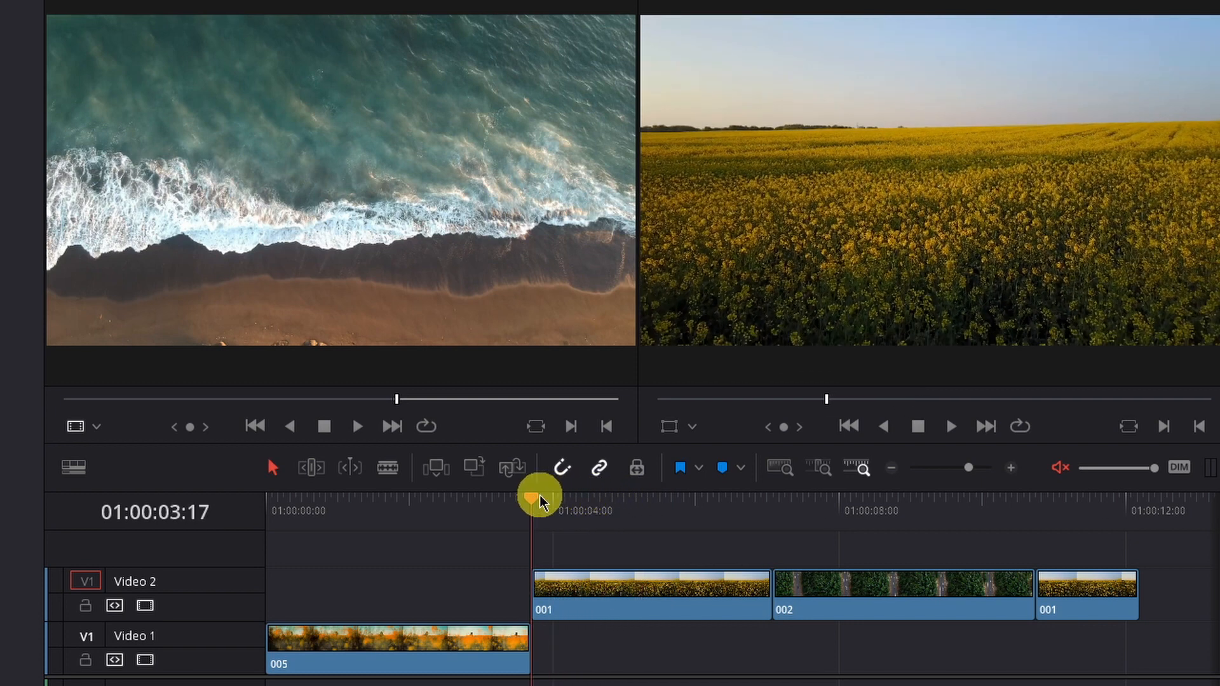
click(619, 593)
click(642, 649)
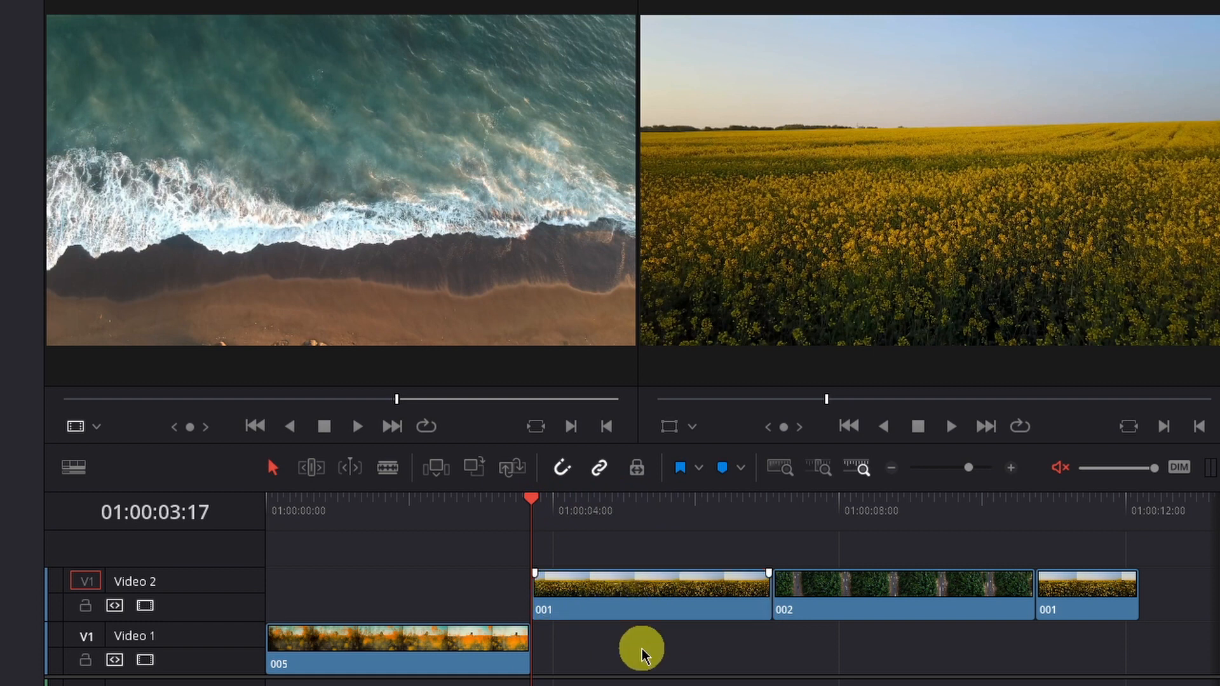
click(629, 595)
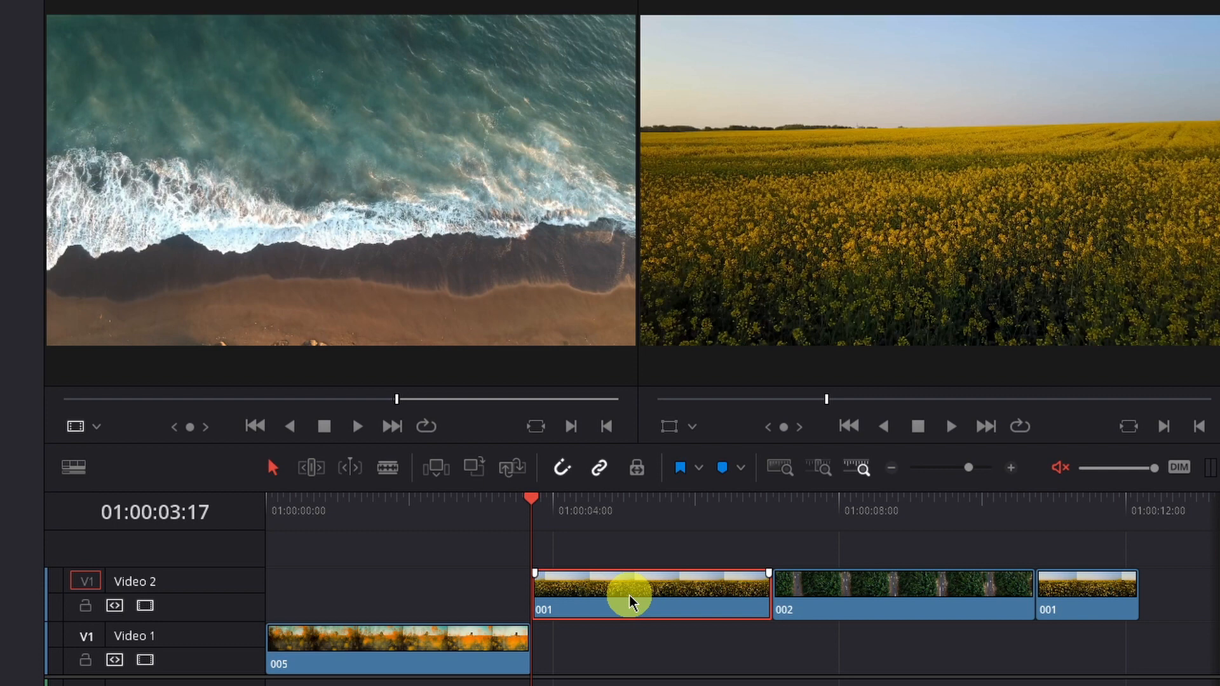
key(F11)
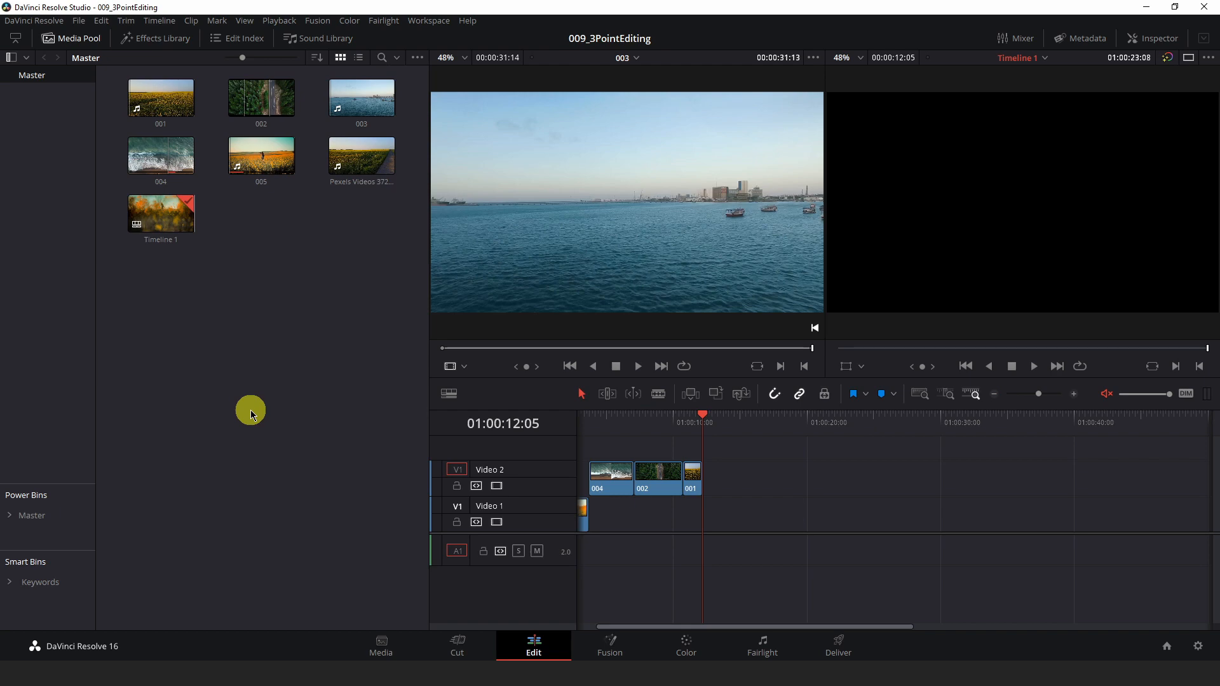
Step: Mark in and out points on clip 003 in the source viewer
drag(474, 349, 461, 349)
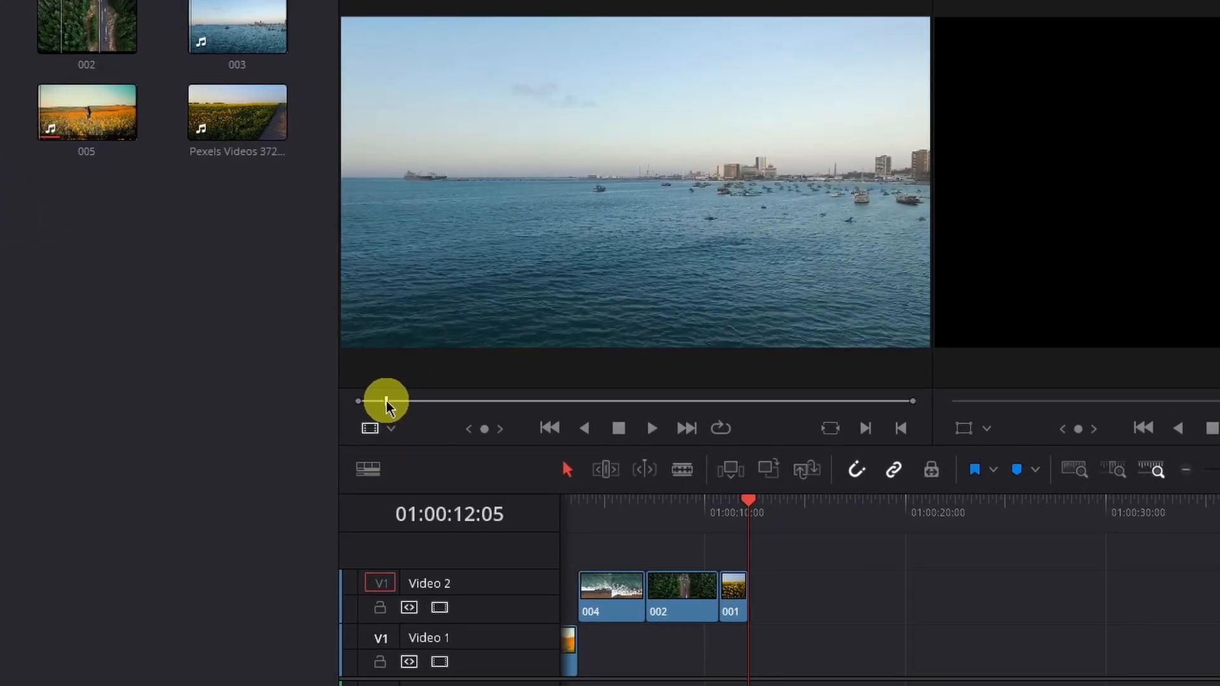
drag(387, 402, 455, 398)
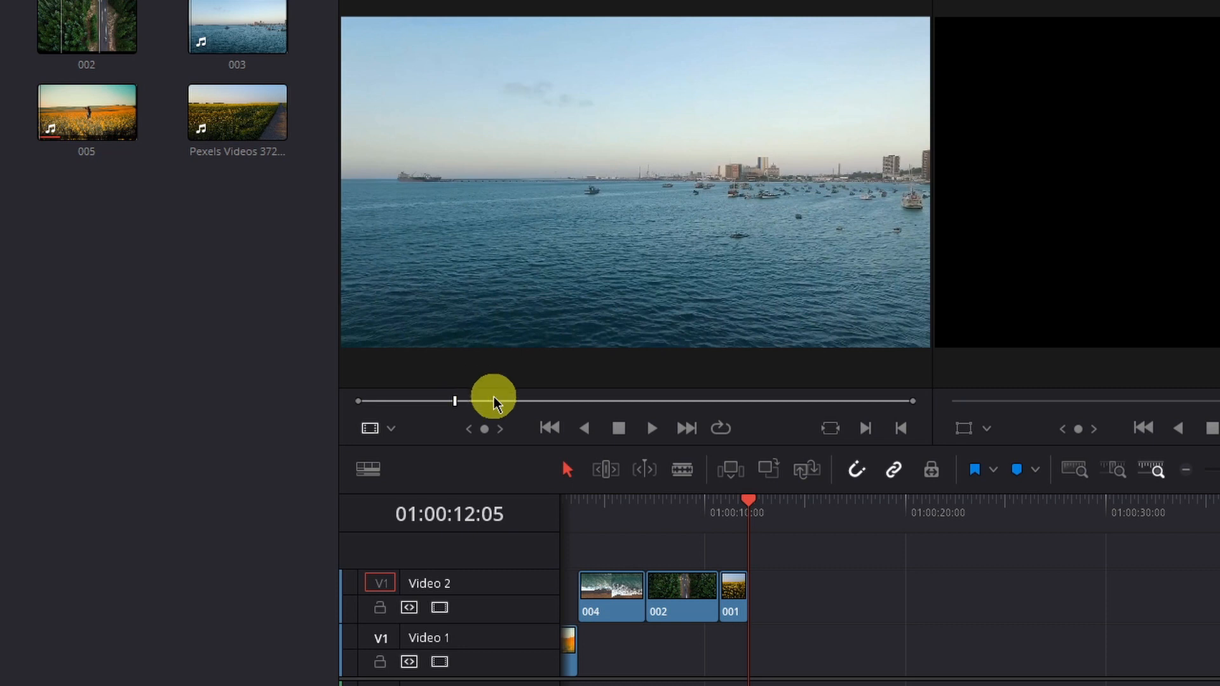
mouse_move(456, 401)
mouse_down()
mouse_move(481, 402)
mouse_move(436, 400)
mouse_move(449, 397)
mouse_up()
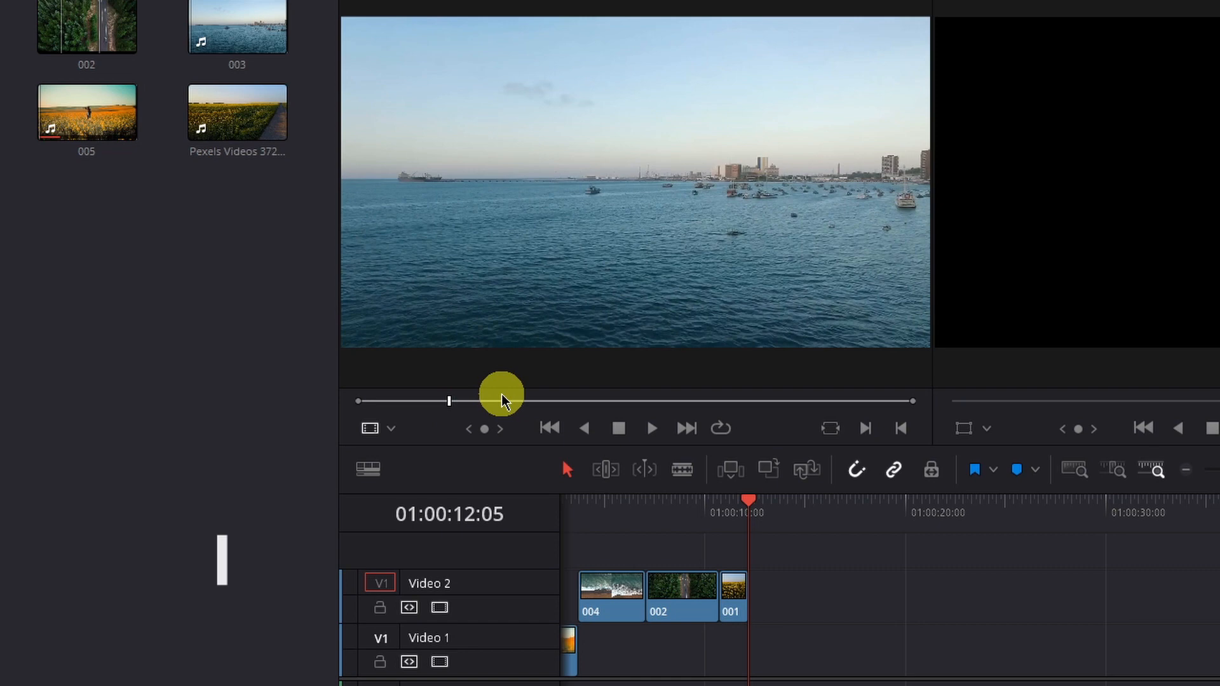
mouse_move(511, 399)
mouse_down()
mouse_move(626, 403)
mouse_move(461, 413)
mouse_move(532, 407)
mouse_up()
key(o)
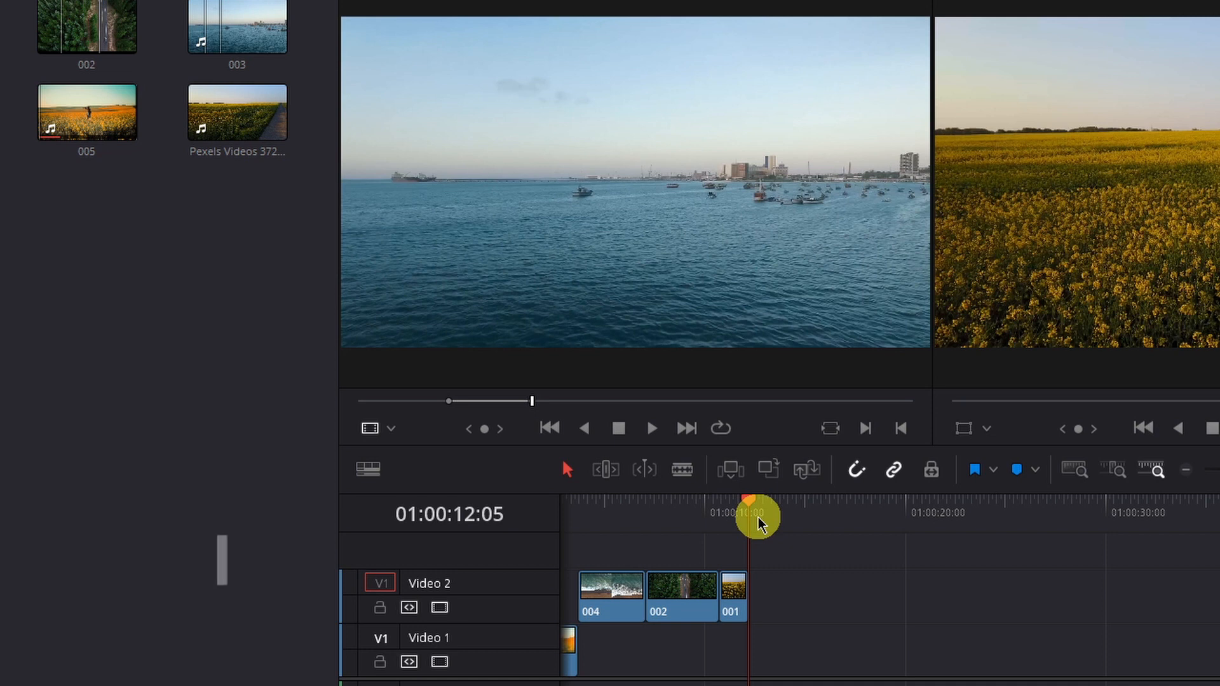
Step: Mark timeline in and out points from 01:00:12:05 to 01:00:27:07 and fit clip 003 to fill that range
key(i)
drag(752, 508, 1051, 518)
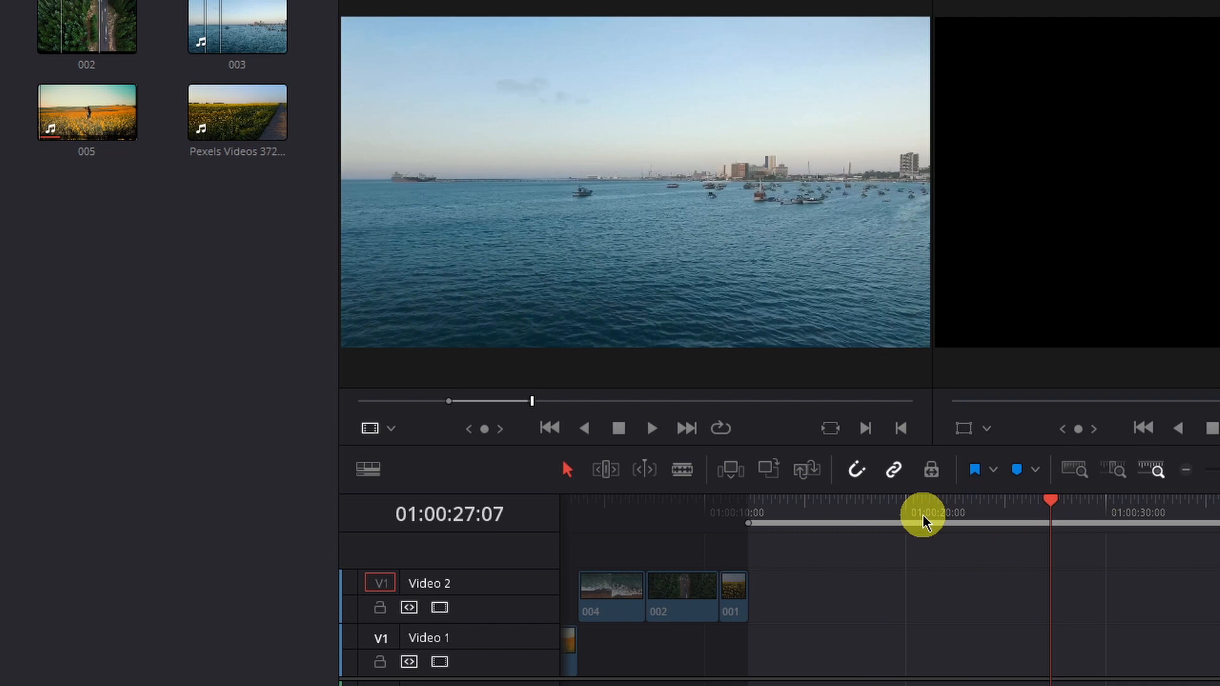
key(o)
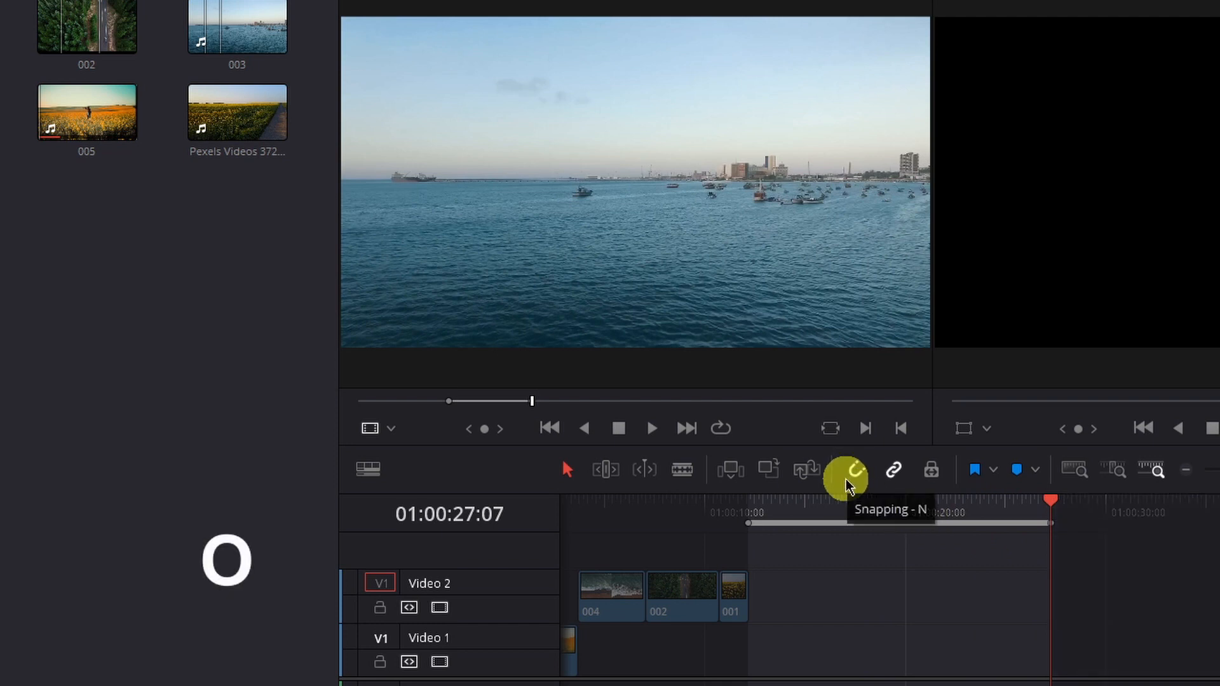
key(shift+F11)
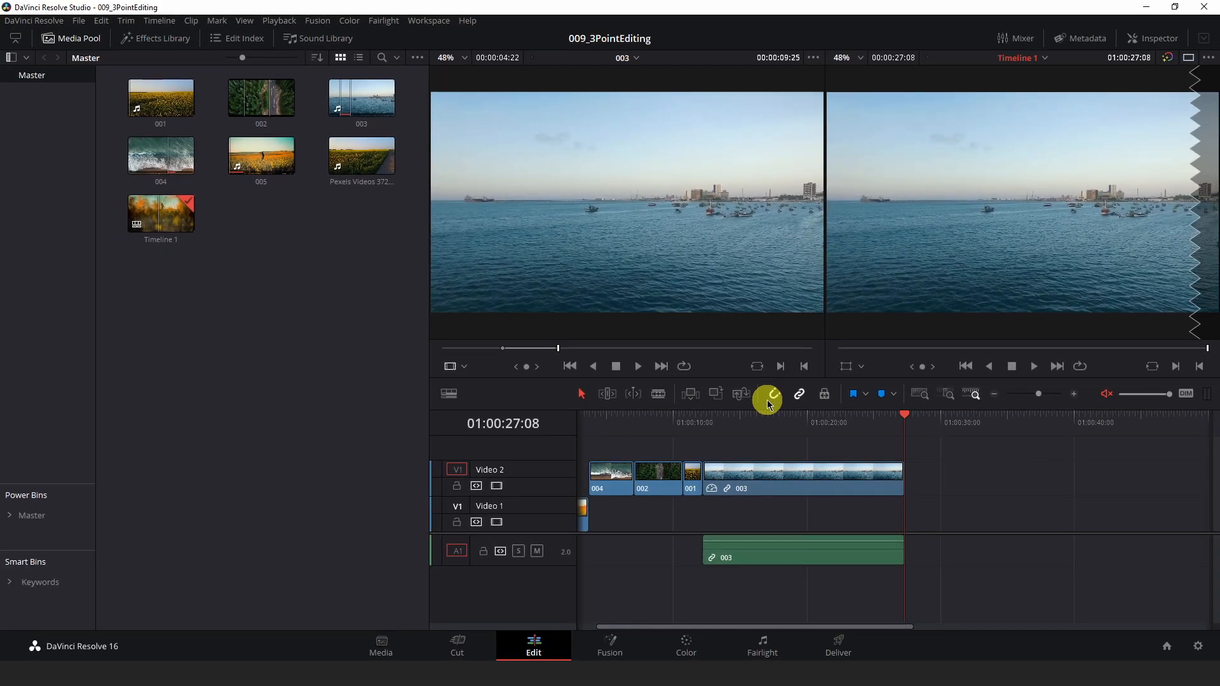
Step: Select the fitted 003 clip and play it back in the timeline
drag(740, 419, 700, 423)
click(762, 483)
key(space)
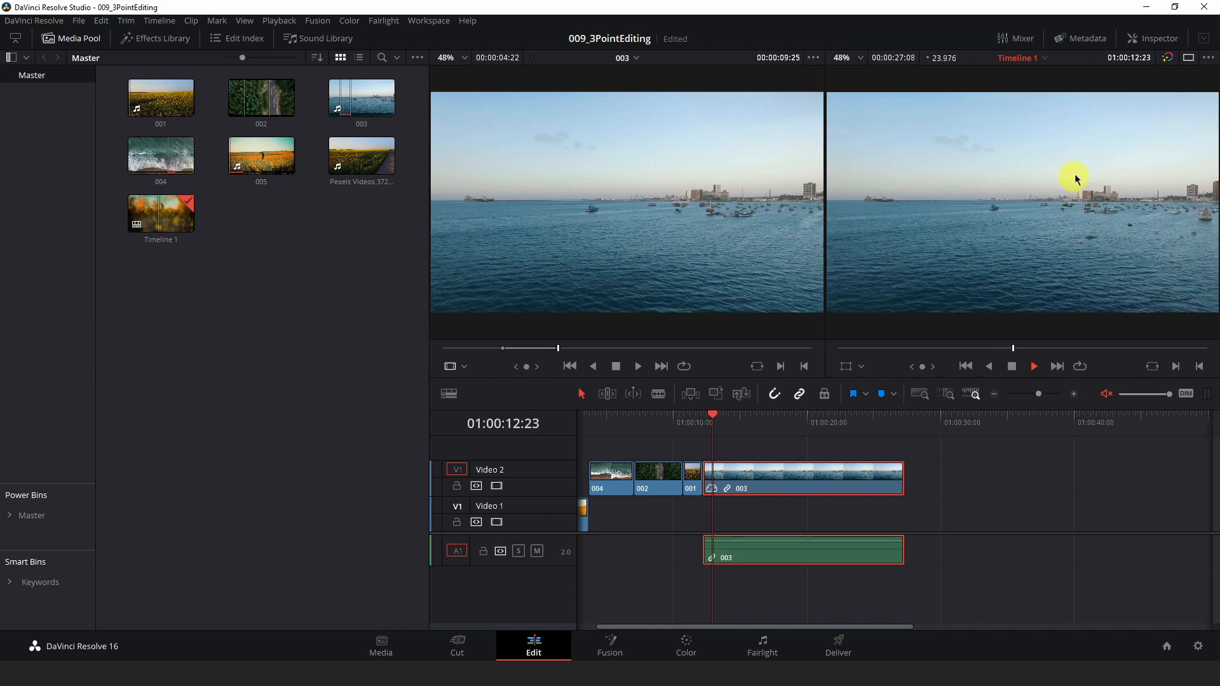
Step: Open the Inspector and set the 003 clip's optical-flow Motion Estimation to Enhanced Better
click(1153, 38)
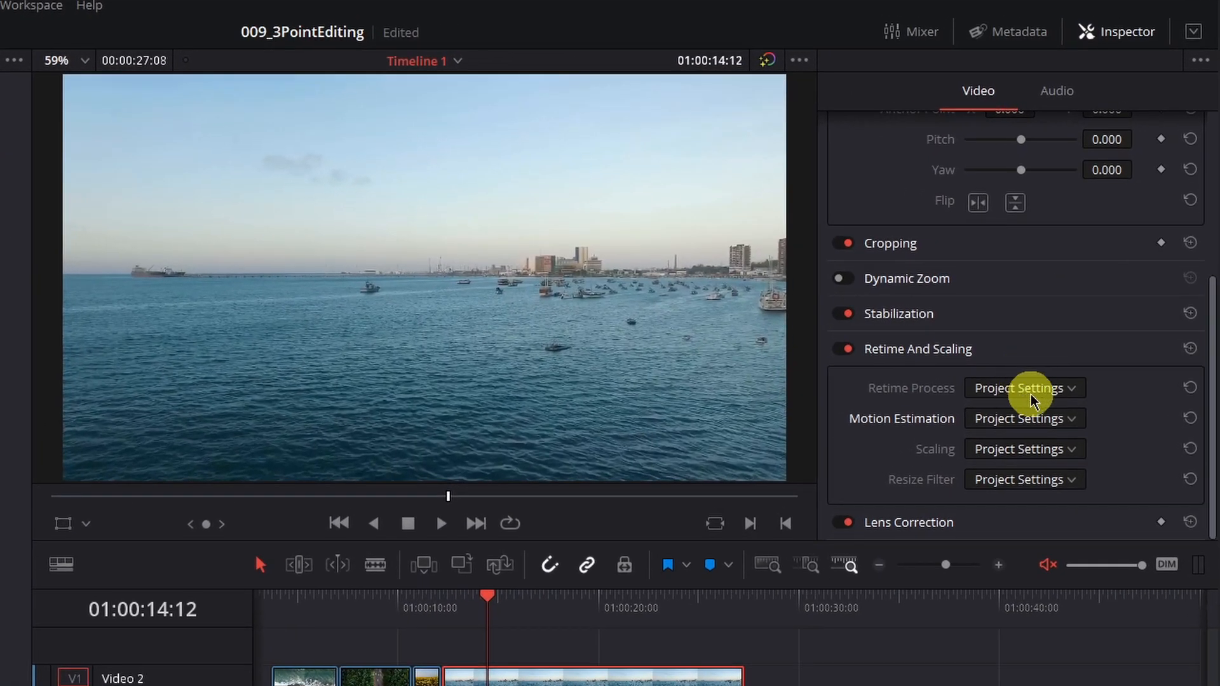
click(1080, 295)
click(1014, 477)
click(1011, 419)
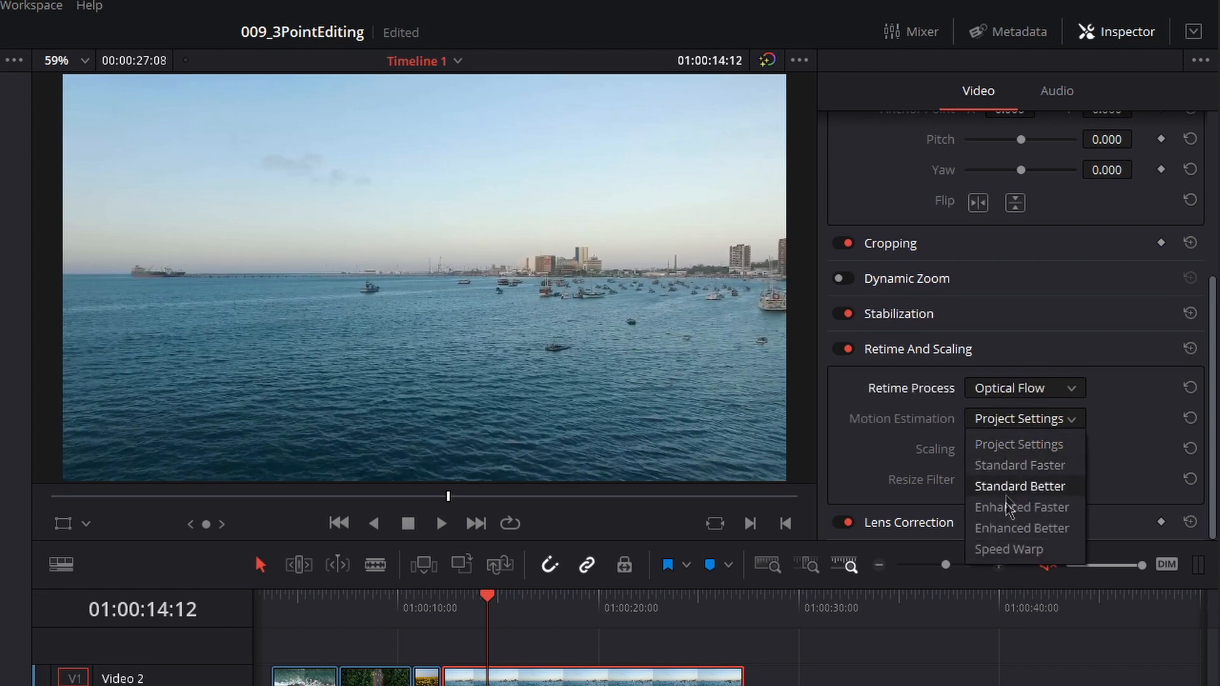
click(1006, 531)
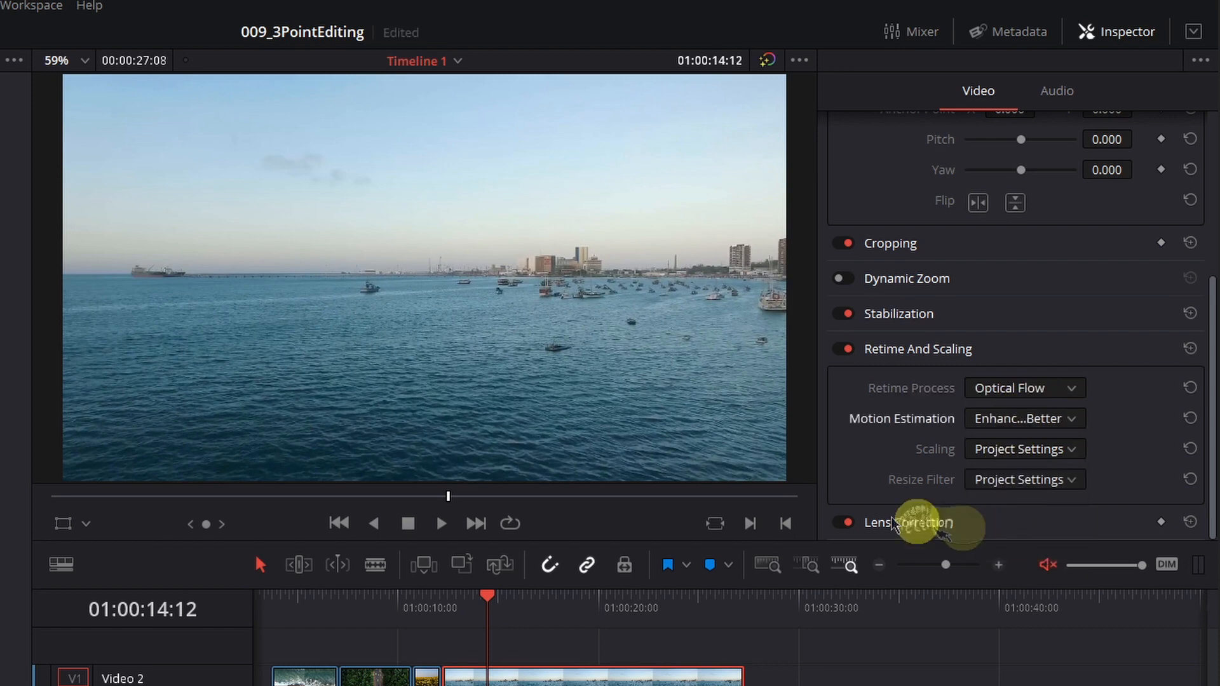
Step: Move the playhead before the retimed 003 clip and play it back
drag(436, 489, 481, 589)
click(521, 608)
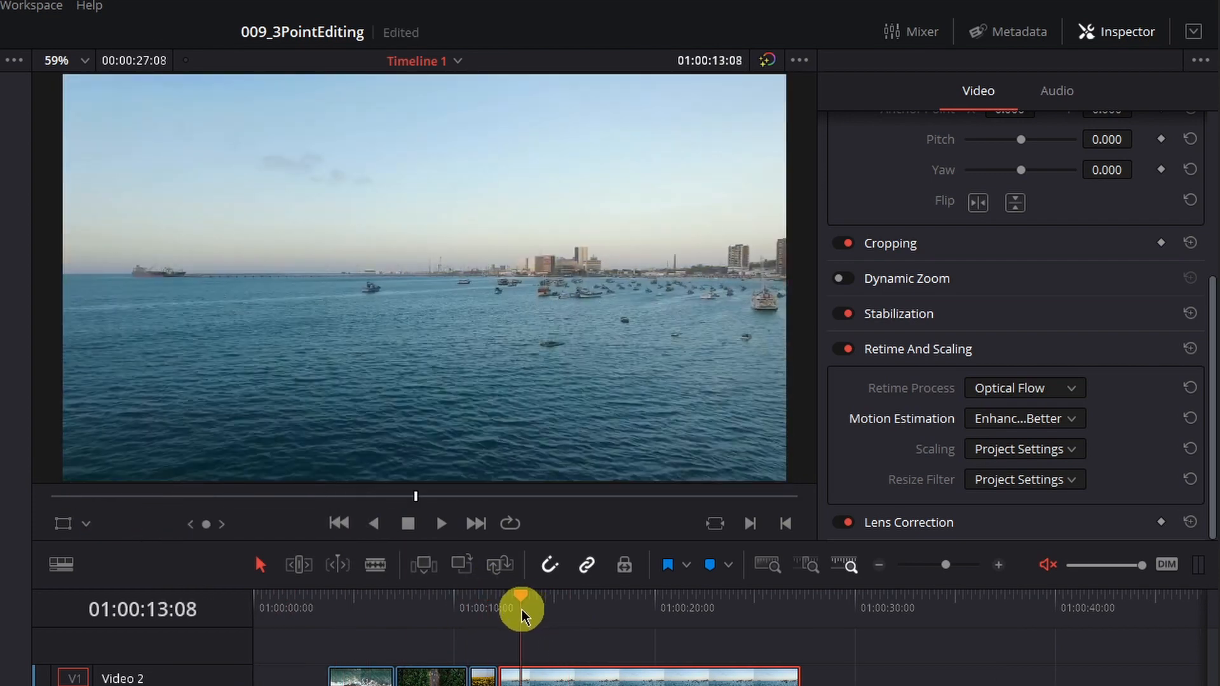
key(space)
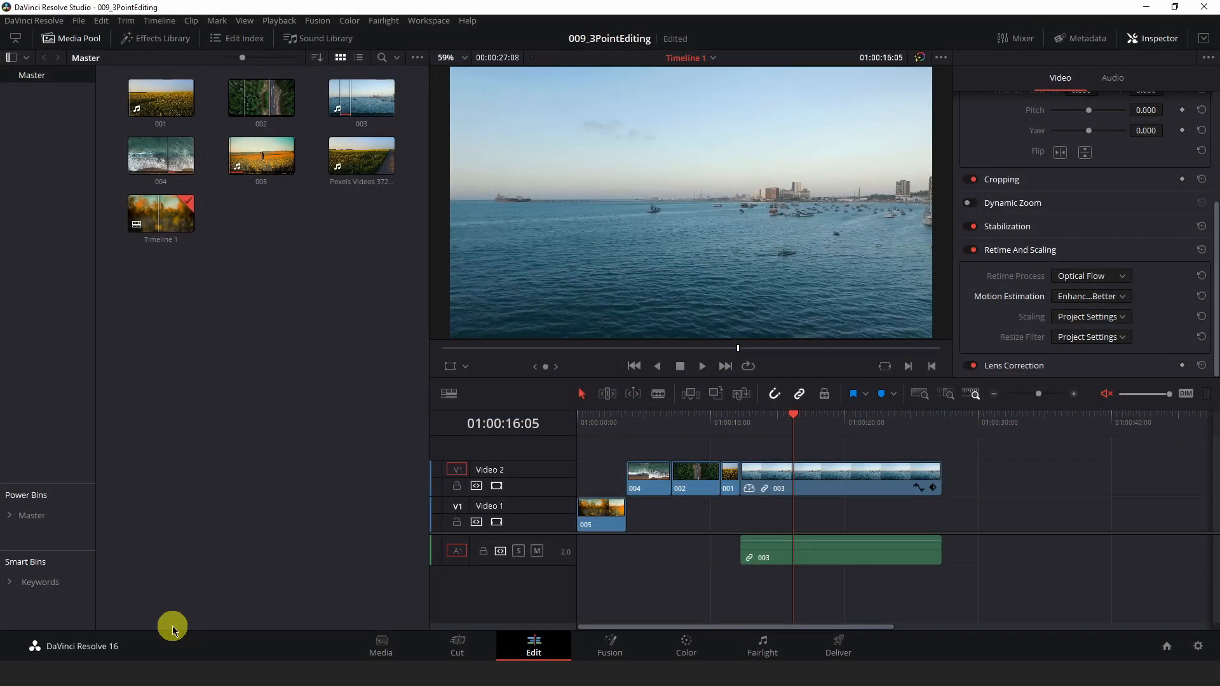
Step: Open clip 005 in the source viewer and mark in and out points on it
key(F12)
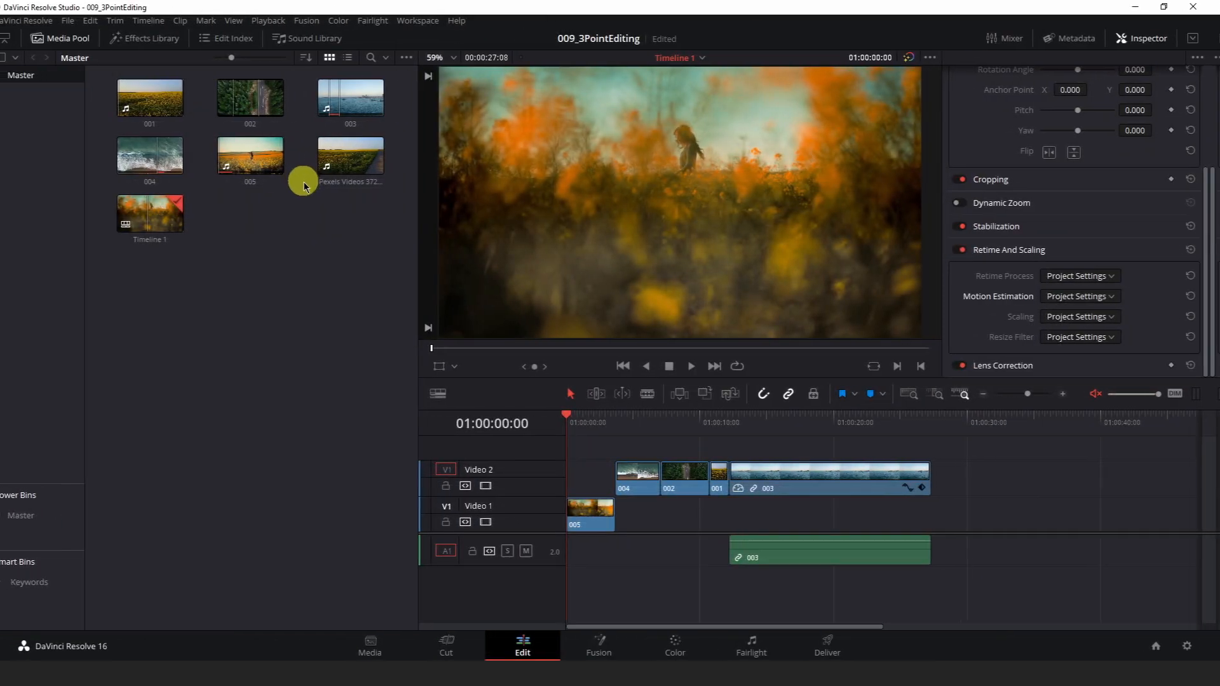
double_click(251, 154)
drag(512, 347, 548, 348)
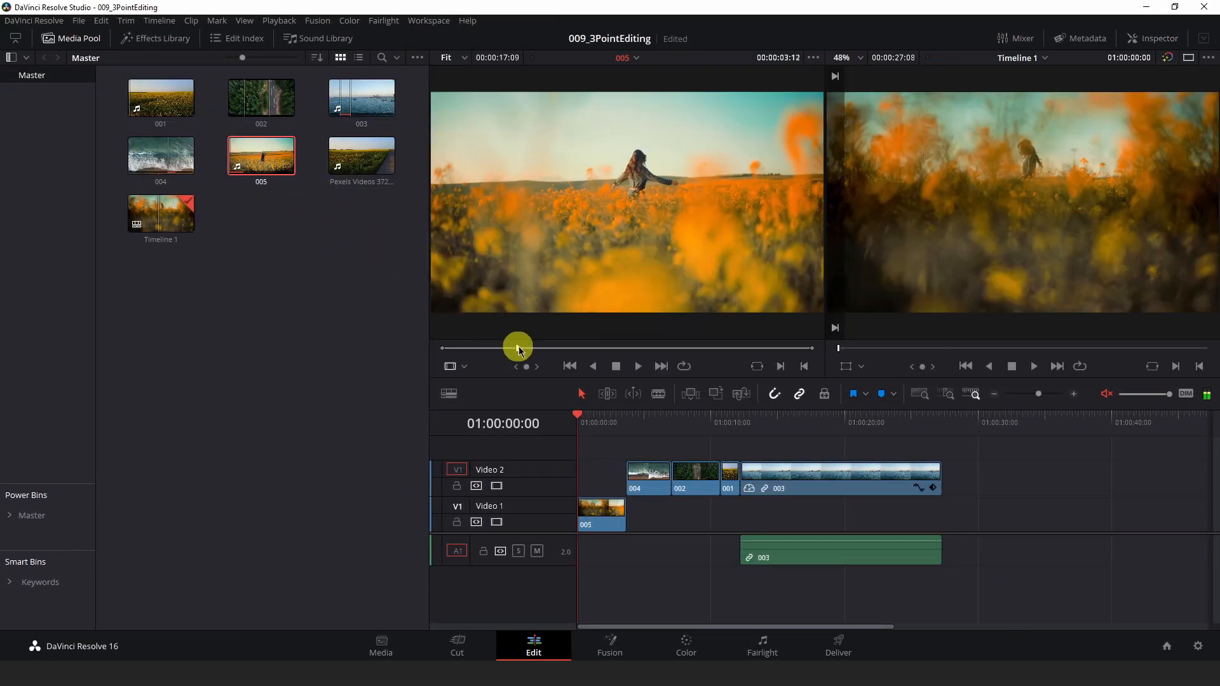
drag(537, 409, 570, 410)
key(i)
drag(604, 499, 681, 503)
key(o)
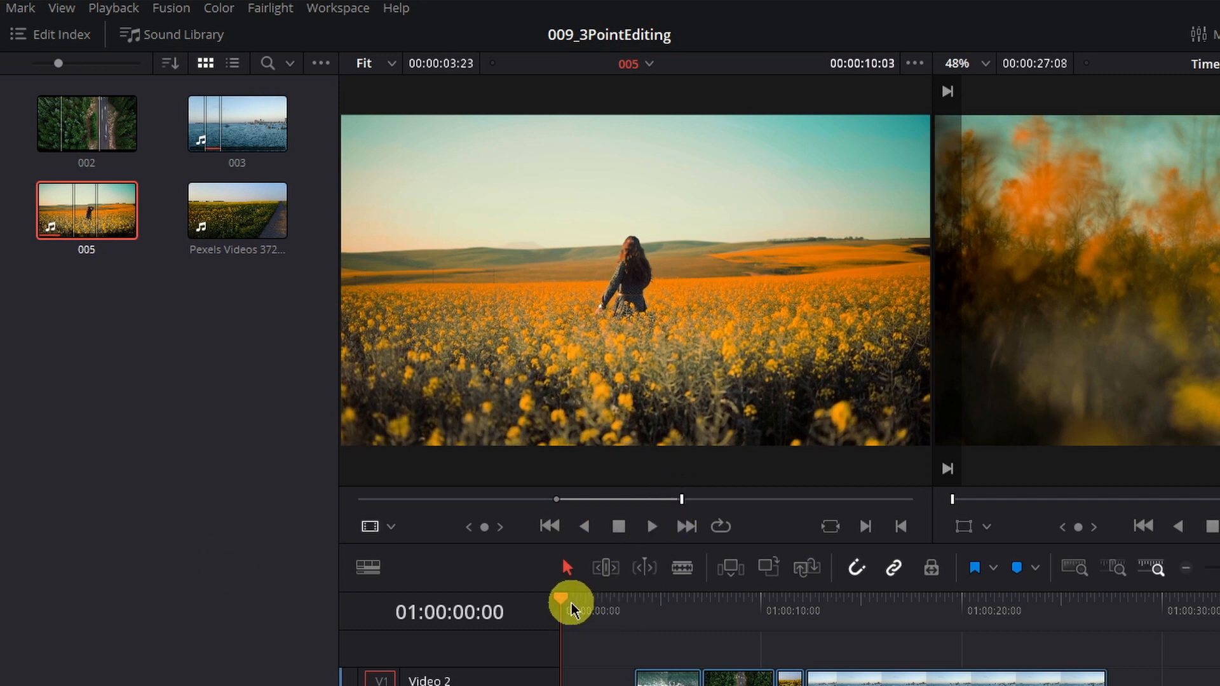
Step: Place clip 005 on top at the playhead around 01:00:08:03, onto a new Video 3 track
drag(570, 609, 738, 608)
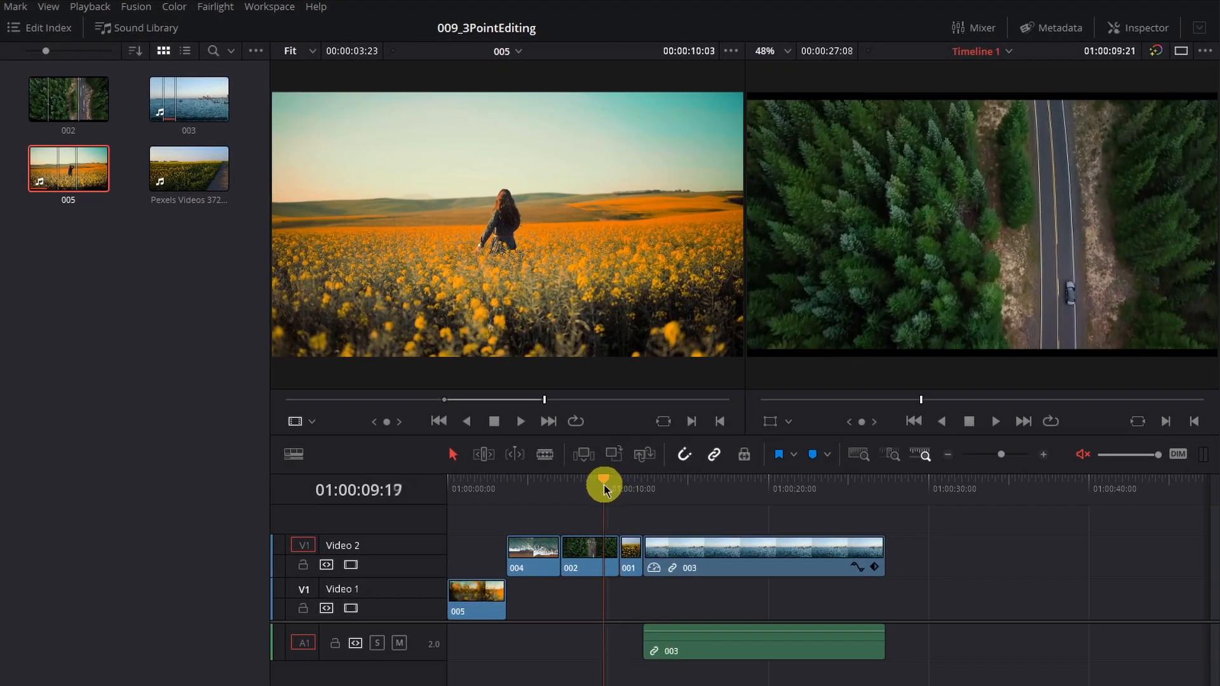
drag(589, 487, 577, 491)
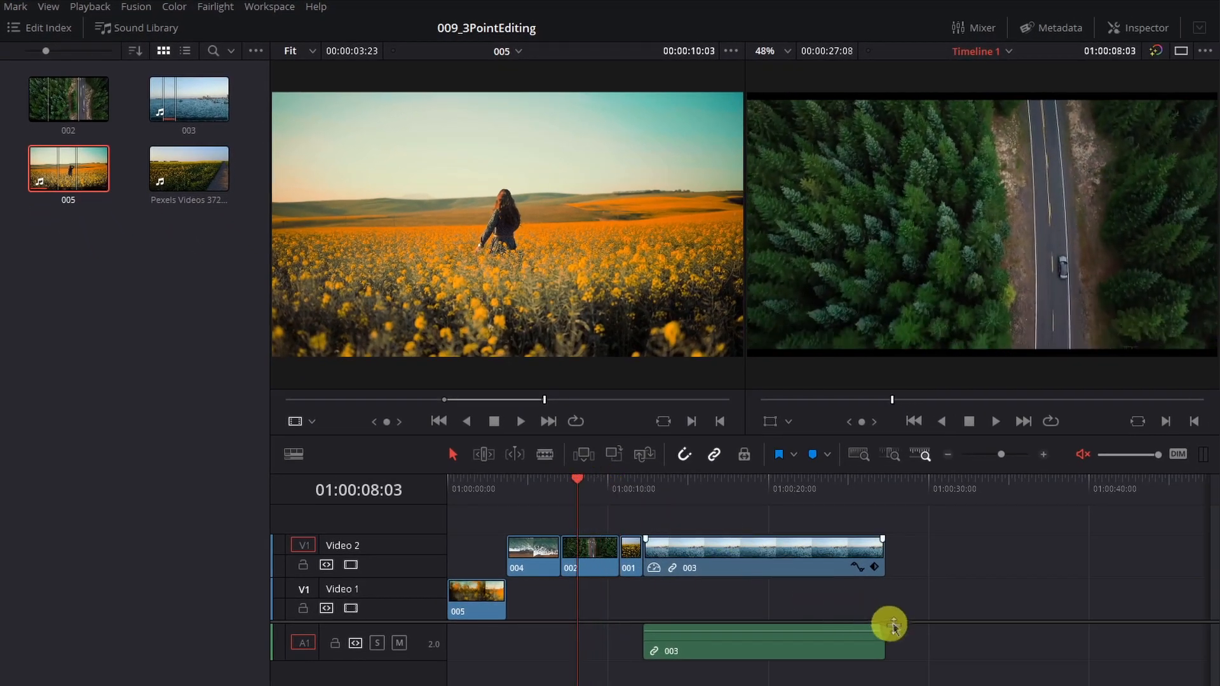
key(F12)
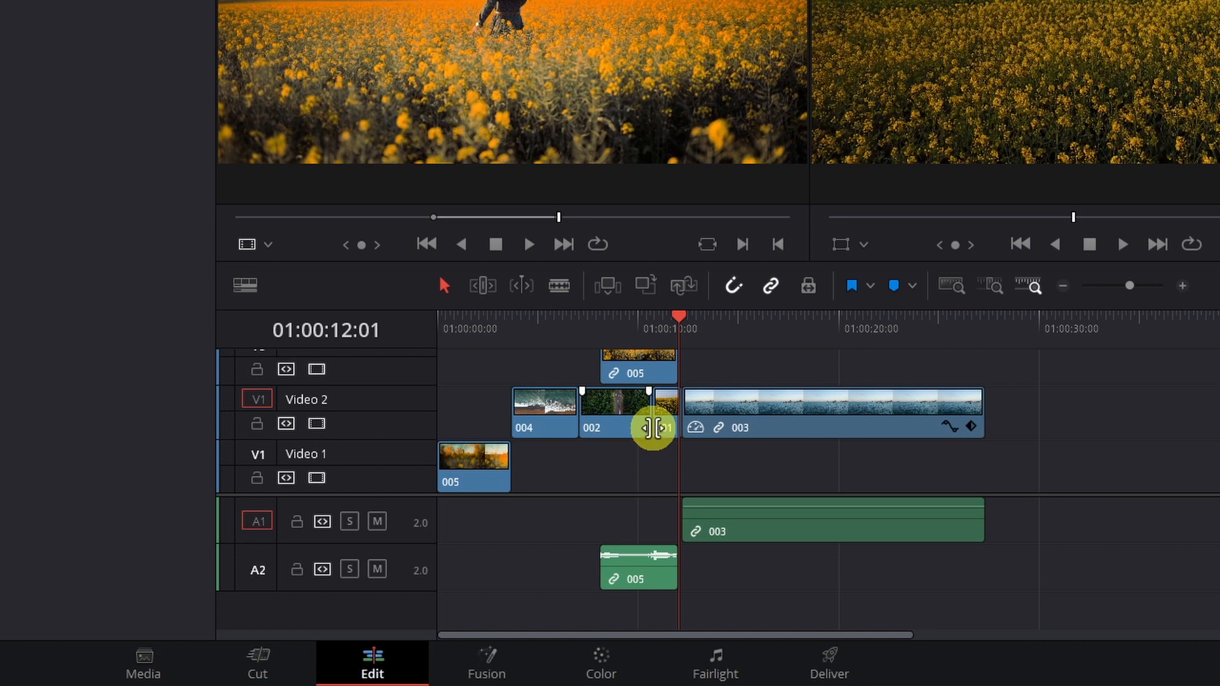
scroll(654, 424, up, 1)
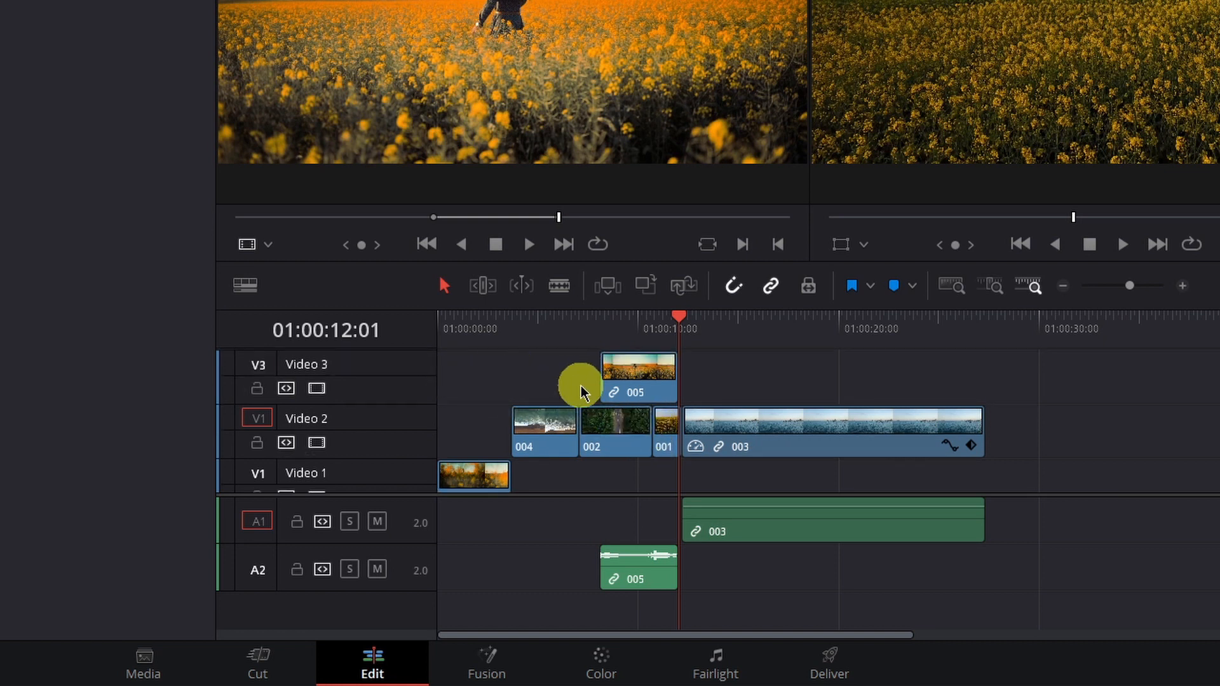
click(643, 375)
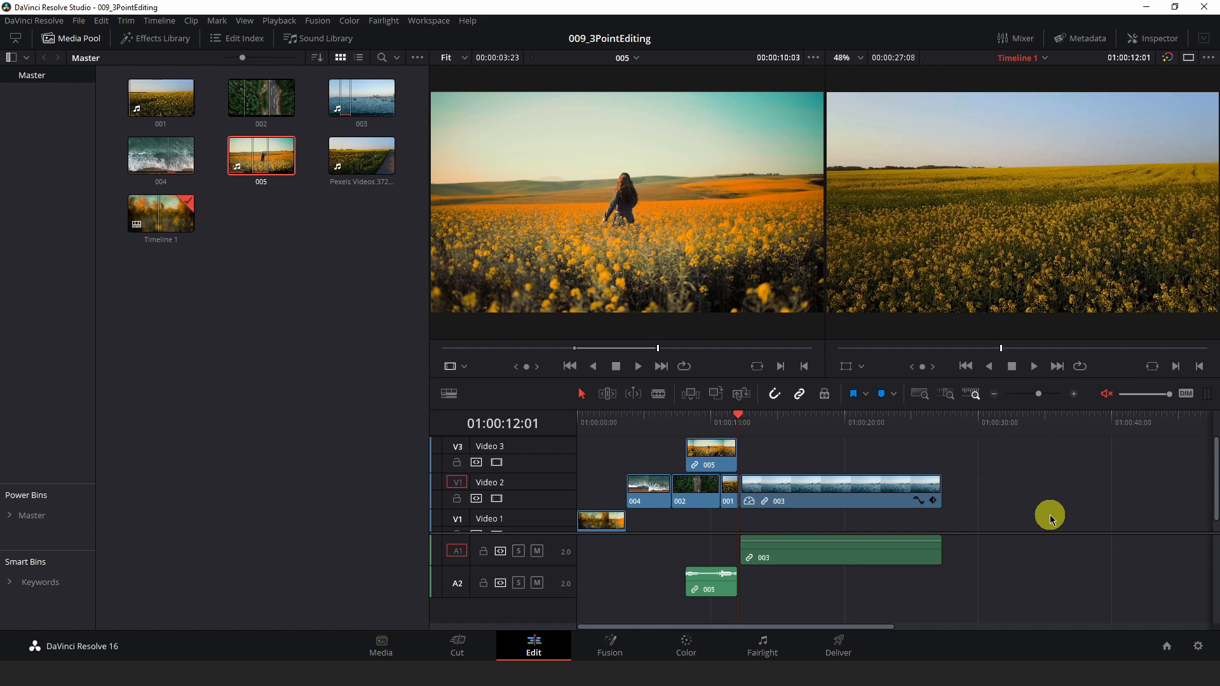
Step: Shift the marked range in clip 005 and append it to the end of the timeline
drag(750, 354, 776, 353)
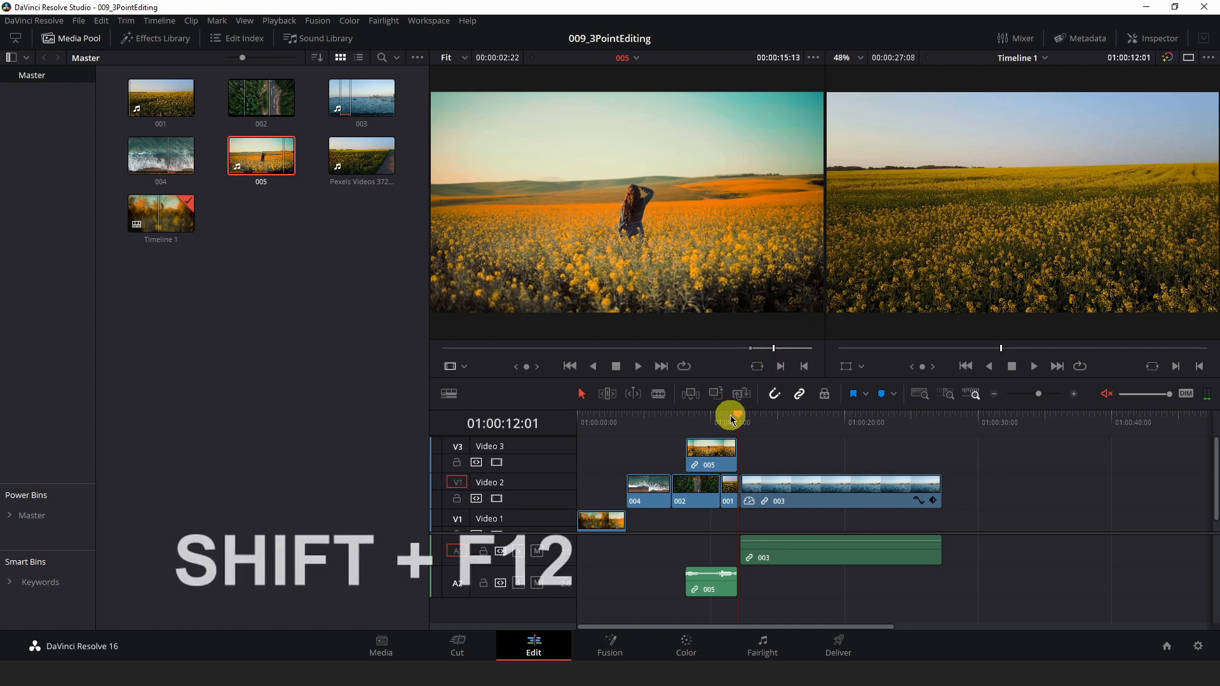
key(shift+F12)
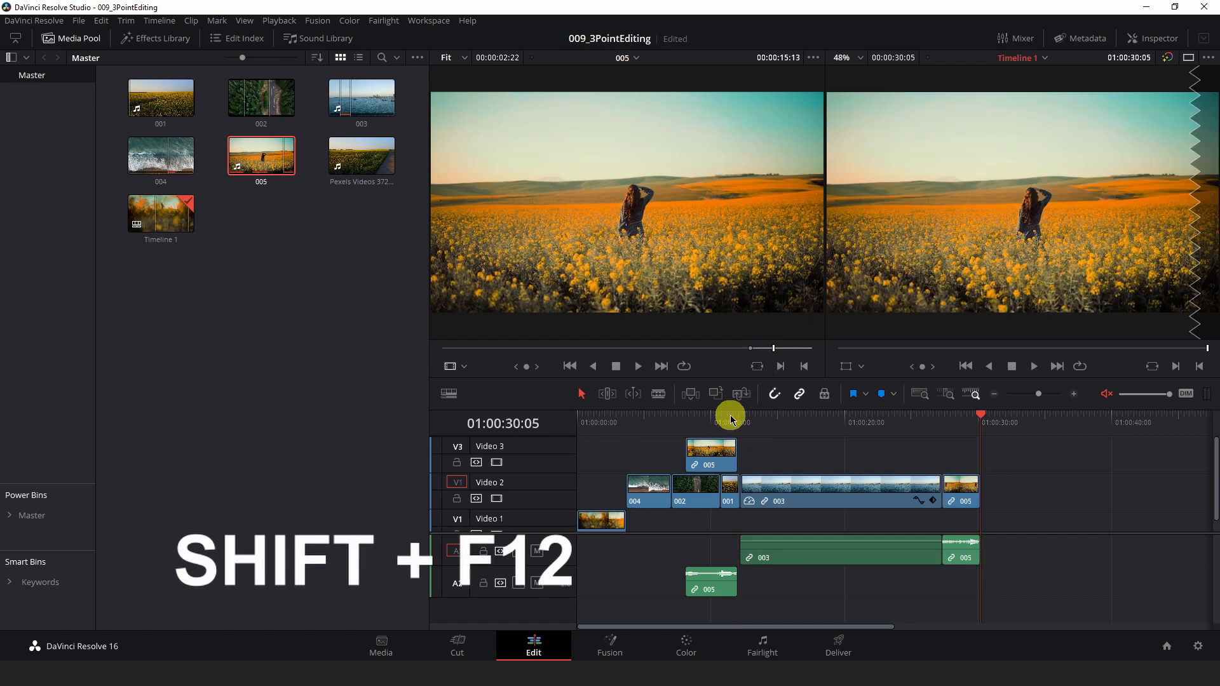